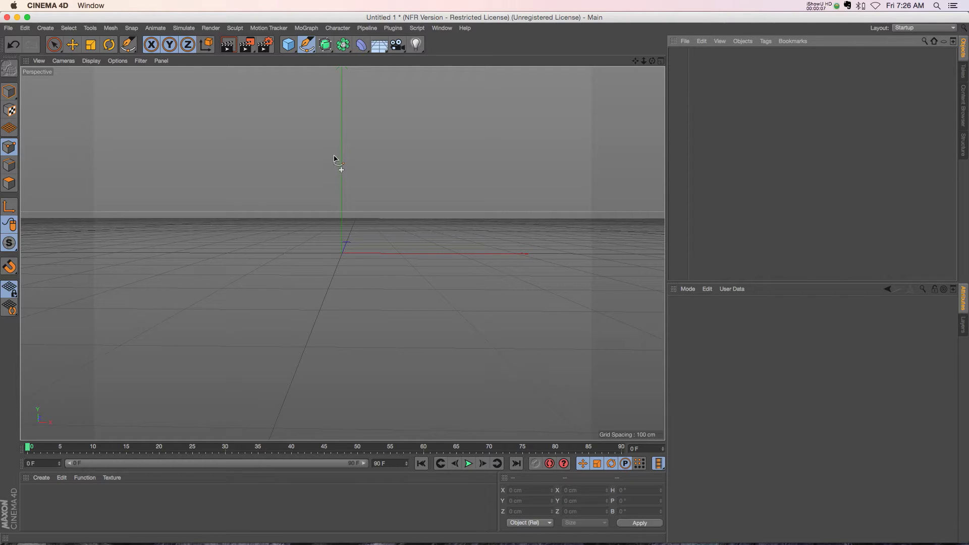
{"action": "left_click", "coordinate": [307, 45]}
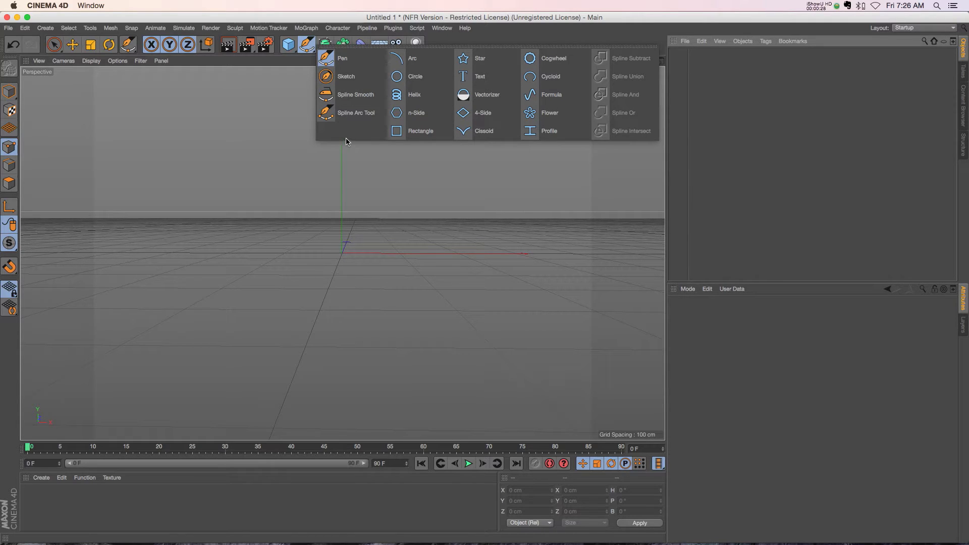
{"action": "left_click", "coordinate": [250, 140]}
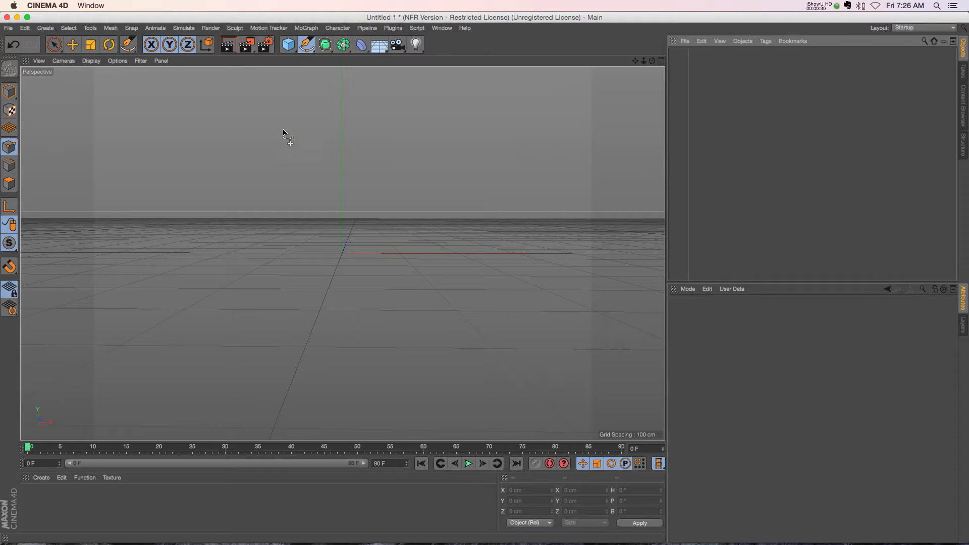
- Draw an open zigzag Bezier spline of eight straight-connected points across the perspective view with the Pen tool
{"action": "left_click", "coordinate": [307, 45]}
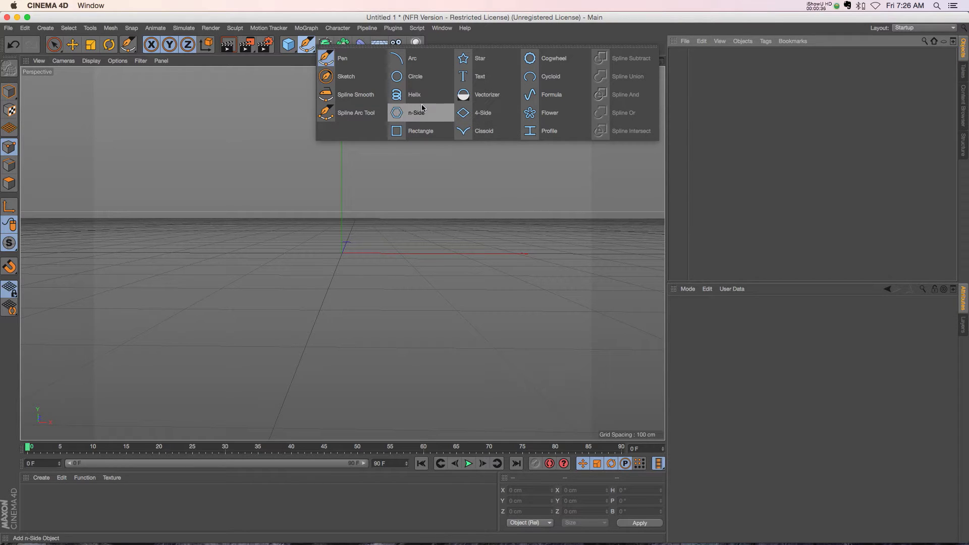
{"action": "left_click", "coordinate": [343, 59]}
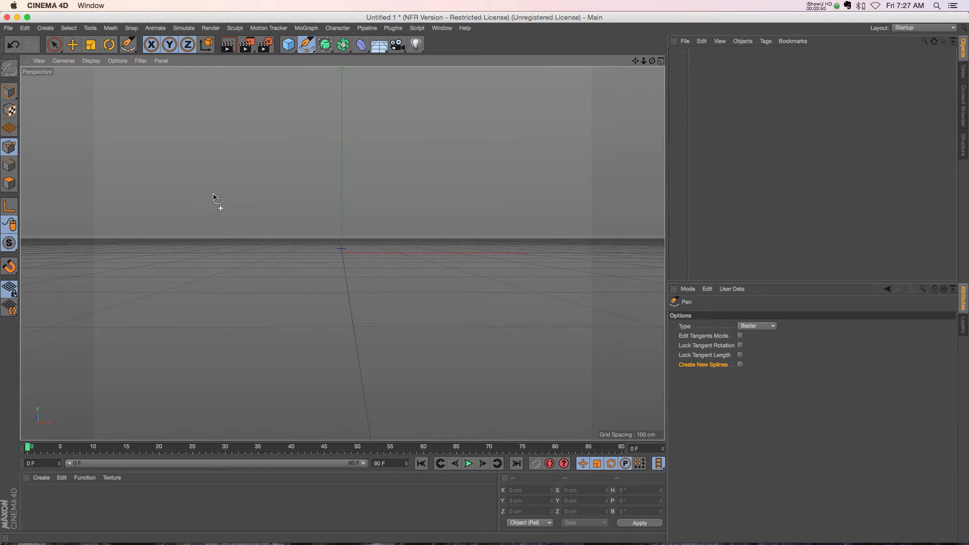
{"action": "left_click", "coordinate": [193, 213]}
{"action": "left_click", "coordinate": [297, 145]}
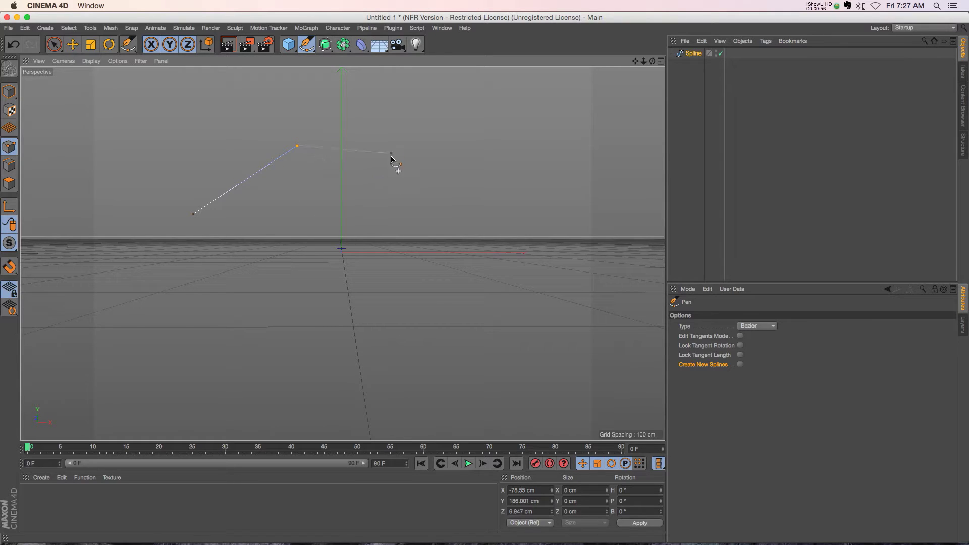
{"action": "left_click", "coordinate": [376, 198]}
{"action": "left_click", "coordinate": [471, 134]}
{"action": "key", "text": "Escape"}
{"action": "left_click", "coordinate": [472, 136]}
{"action": "left_click", "coordinate": [531, 236]}
{"action": "left_click", "coordinate": [385, 292]}
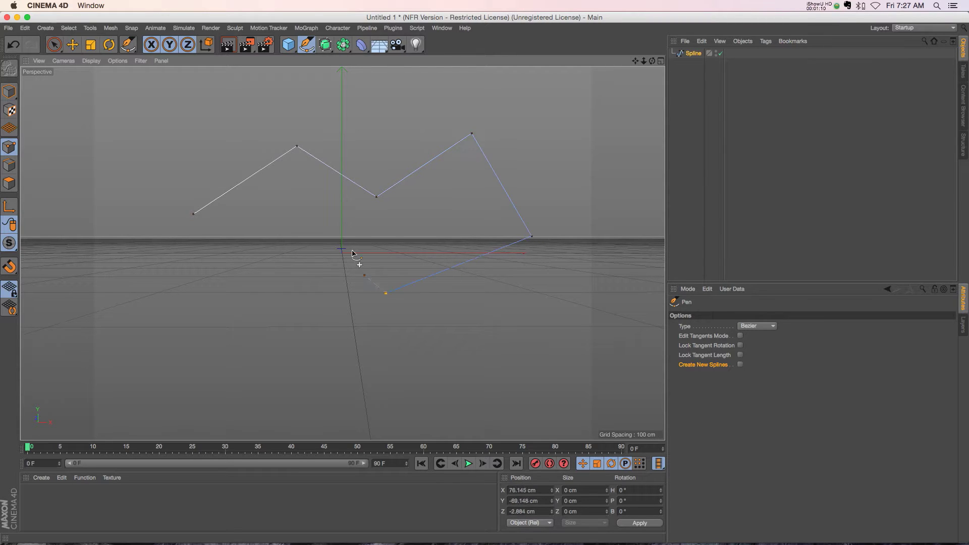
{"action": "left_click", "coordinate": [353, 227]}
{"action": "left_click", "coordinate": [257, 282]}
- Continue the spline from its starting point with three more points running up and across above it
{"action": "left_click", "coordinate": [194, 214]}
{"action": "left_click", "coordinate": [153, 130]}
{"action": "left_click", "coordinate": [233, 116]}
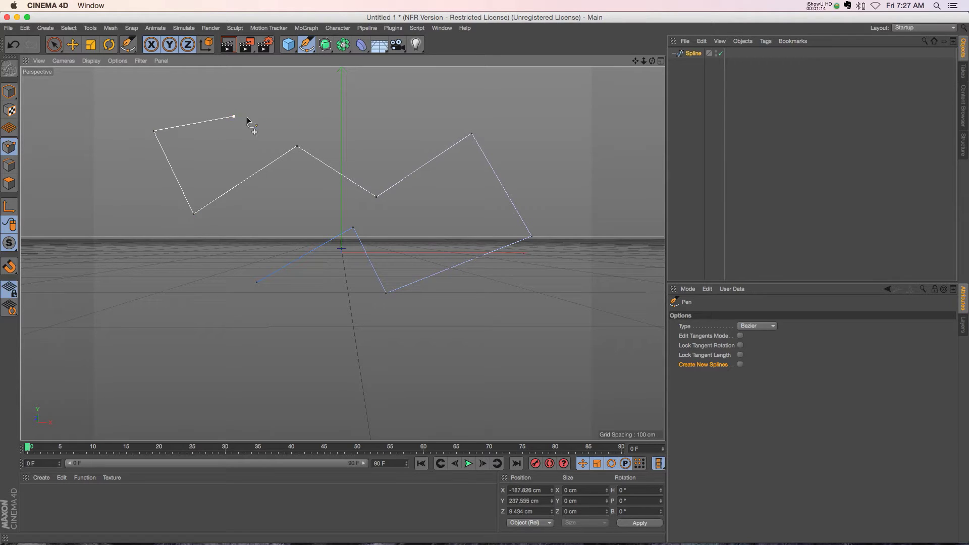
{"action": "left_click", "coordinate": [317, 121]}
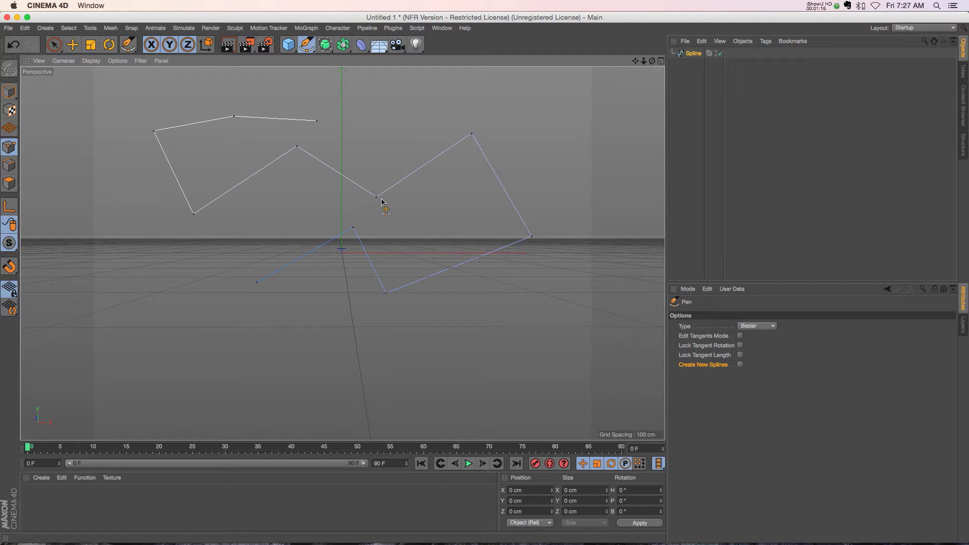
- Reposition three points on the spline's middle and right side, and bend its right and lower segments into curves
{"action": "left_click_drag", "start_coordinate": [378, 199], "coordinate": [379, 168]}
{"action": "mouse_move", "coordinate": [471, 134]}
{"action": "left_mouse_down"}
{"action": "mouse_move", "coordinate": [439, 195]}
{"action": "mouse_move", "coordinate": [474, 134]}
{"action": "mouse_move", "coordinate": [452, 194]}
{"action": "mouse_move", "coordinate": [471, 164]}
{"action": "mouse_move", "coordinate": [474, 96]}
{"action": "left_mouse_up"}
{"action": "left_click_drag", "start_coordinate": [532, 236], "coordinate": [460, 188]}
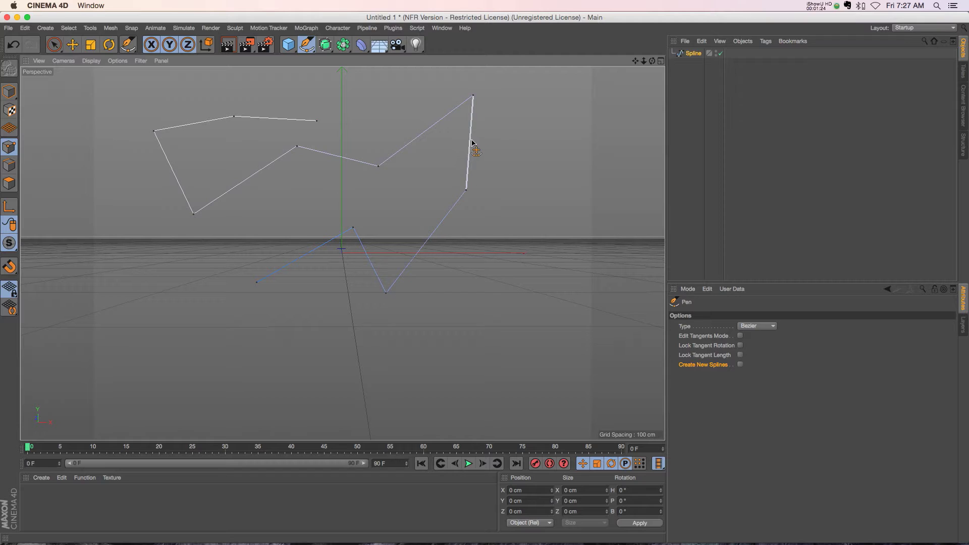
{"action": "left_click_drag", "start_coordinate": [472, 140], "coordinate": [525, 147]}
{"action": "left_click_drag", "start_coordinate": [317, 249], "coordinate": [299, 237]}
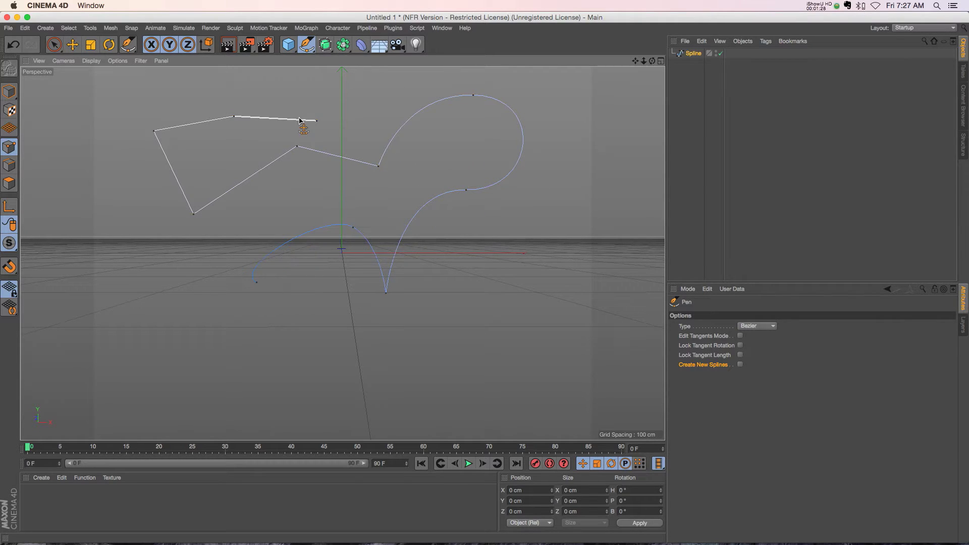
- Pull tangents out of the middle point on the upper-left stretch and reset that point to a hard corner
{"action": "left_click_drag", "start_coordinate": [234, 118], "coordinate": [223, 88]}
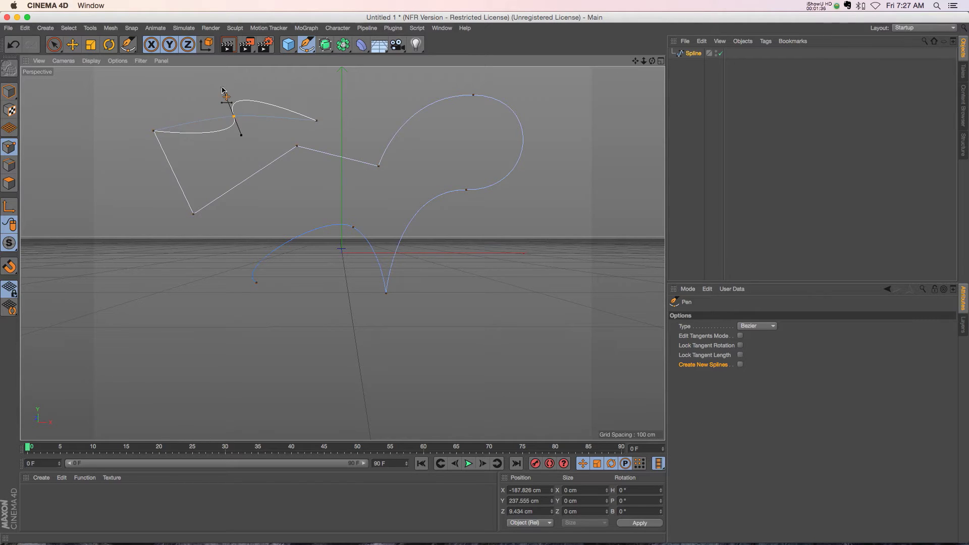
{"action": "double_click", "coordinate": [235, 117]}
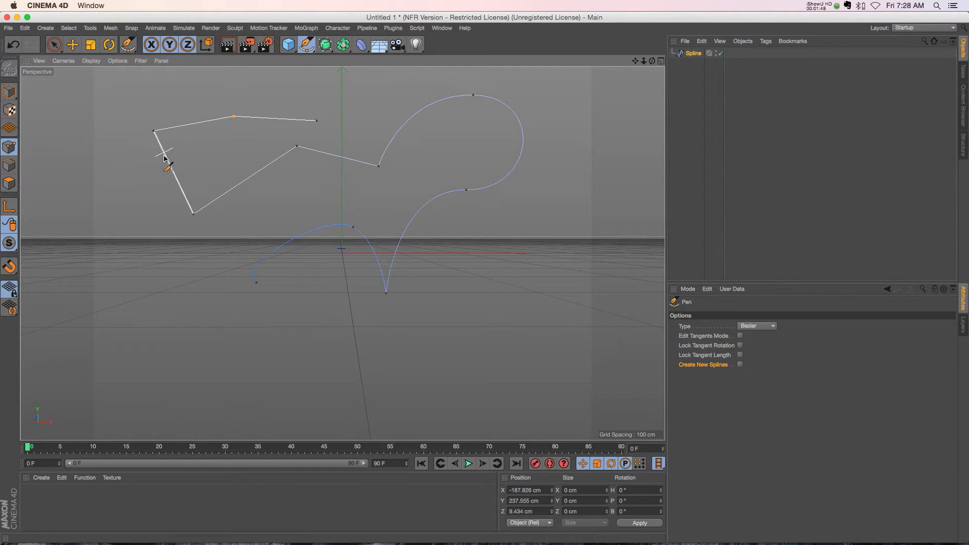
- Insert extra points along the spline's far-left segment and bend the pieces between them into curves
{"action": "left_click", "coordinate": [172, 168]}
{"action": "left_click", "coordinate": [161, 147]}
{"action": "left_click_drag", "start_coordinate": [176, 179], "coordinate": [151, 186]}
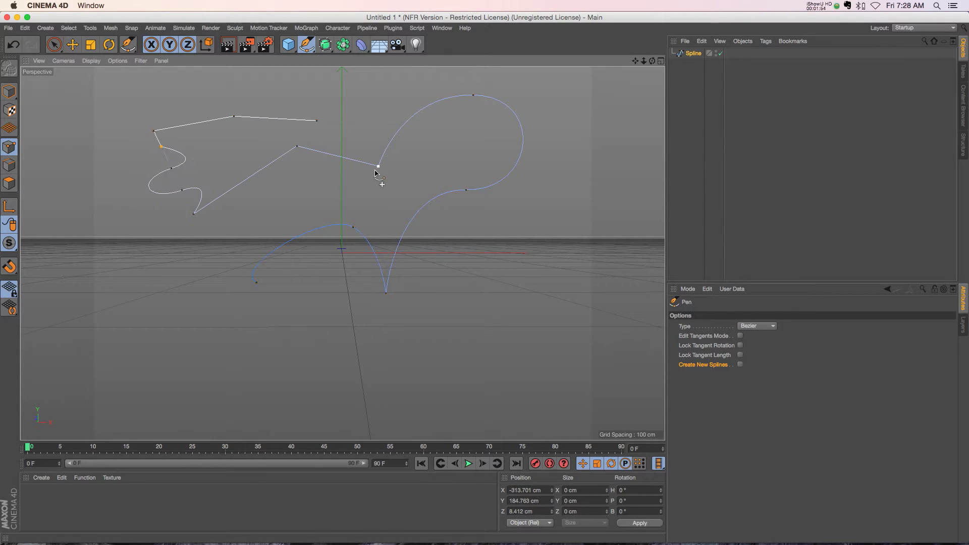
- Lower the two middle points and the topmost point of the right-hand curve to reshape the spline
{"action": "left_click_drag", "start_coordinate": [375, 171], "coordinate": [372, 194]}
{"action": "left_click_drag", "start_coordinate": [297, 147], "coordinate": [294, 202]}
{"action": "left_click_drag", "start_coordinate": [473, 96], "coordinate": [434, 124]}
- Add a separate four-point zigzag segment beside the large curve within the same spline object
{"action": "left_click", "coordinate": [694, 53]}
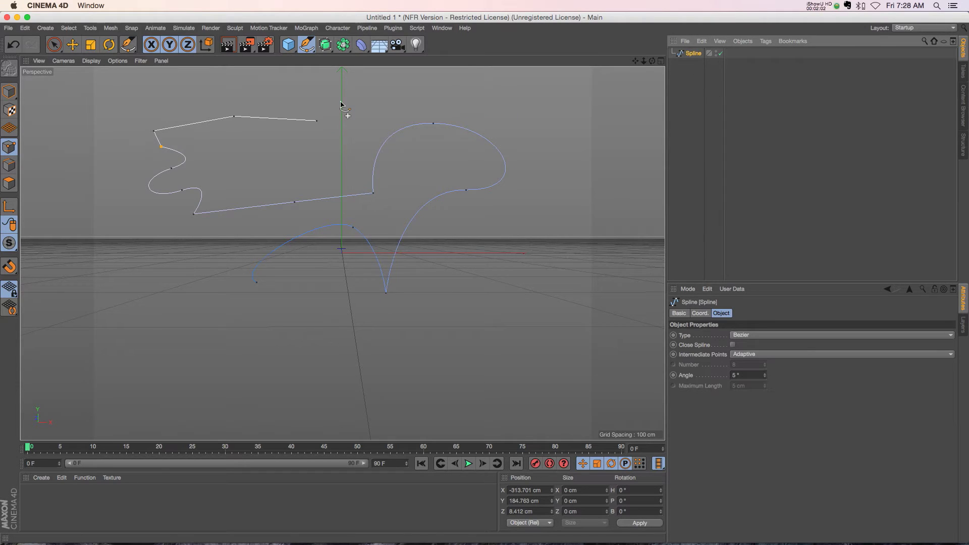
{"action": "left_click", "coordinate": [606, 130]}
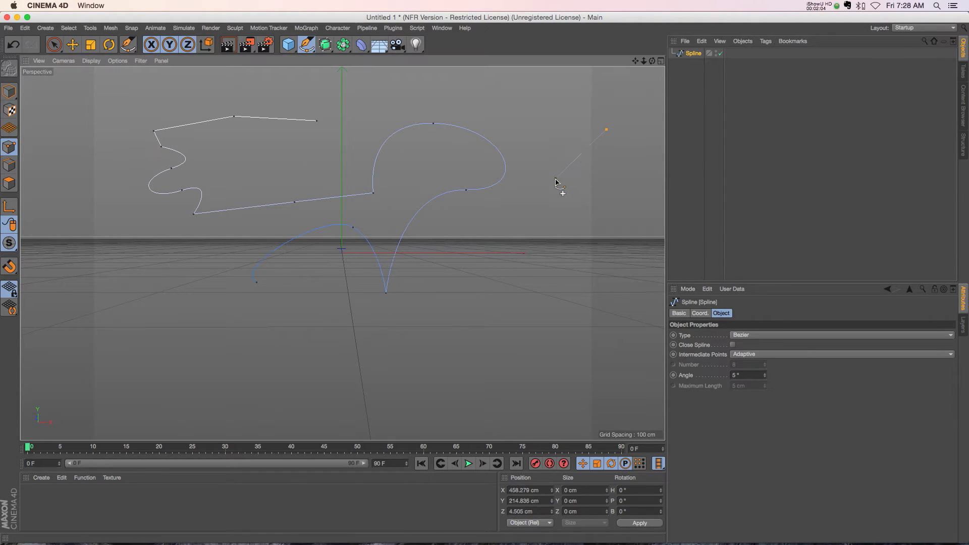
{"action": "left_click", "coordinate": [555, 179]}
{"action": "left_click", "coordinate": [572, 290]}
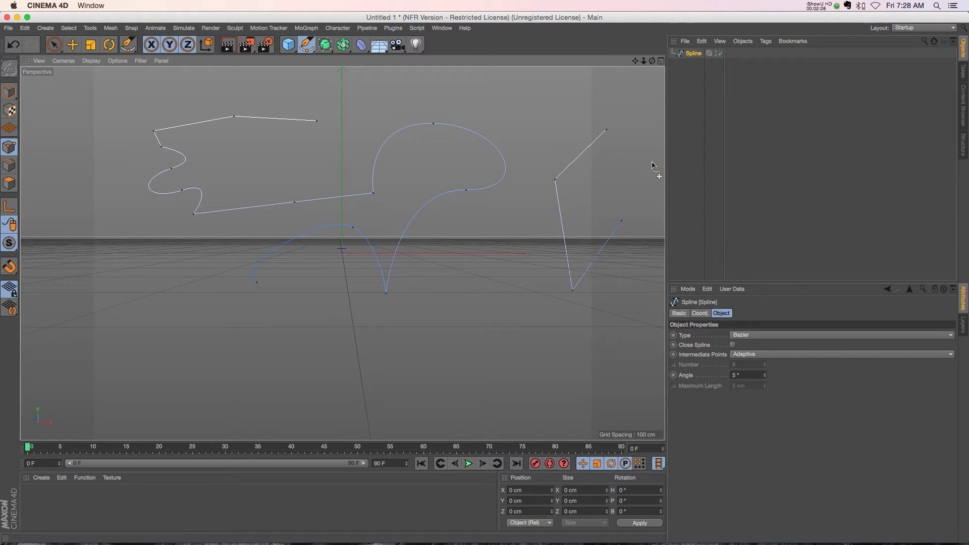
- Enable Create New Splines for the Pen tool and draw a five-point open spline below the right-hand curve
{"action": "left_click", "coordinate": [307, 44]}
{"action": "left_click", "coordinate": [351, 60]}
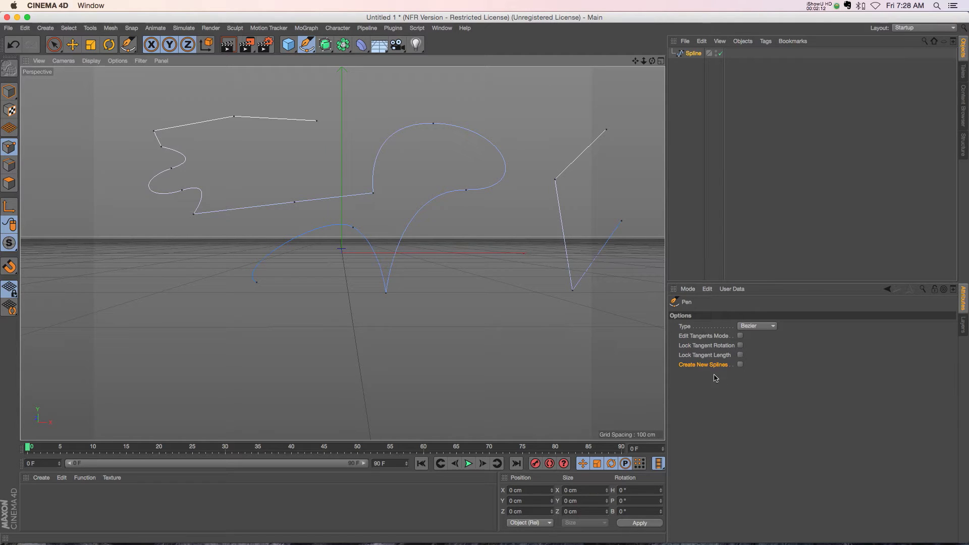
{"action": "left_click", "coordinate": [740, 364]}
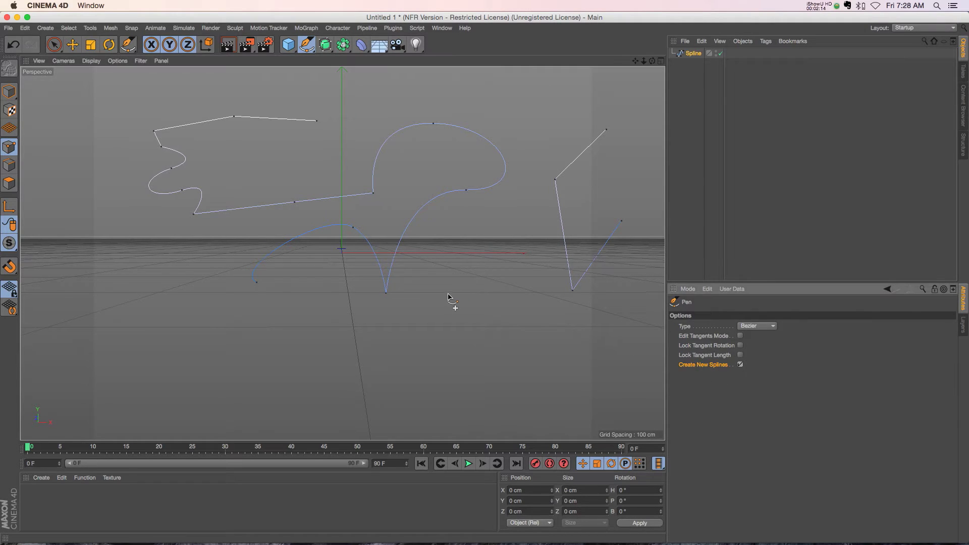
{"action": "left_click", "coordinate": [481, 285]}
{"action": "left_click", "coordinate": [446, 352]}
{"action": "left_click", "coordinate": [545, 359]}
{"action": "left_click", "coordinate": [525, 292]}
{"action": "left_click", "coordinate": [507, 249]}
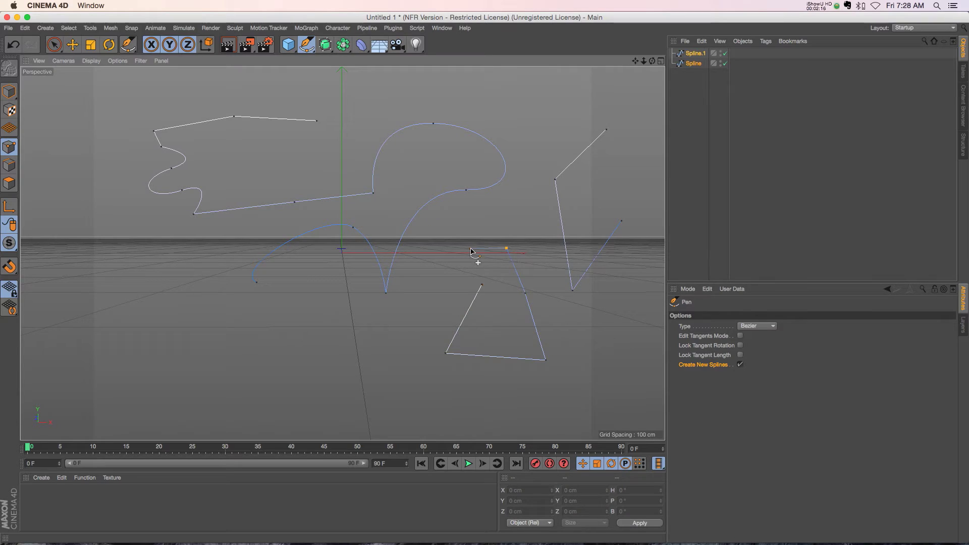
- Draw two more separate open splines at the lower left, one with four points and one with three
{"action": "left_click", "coordinate": [318, 354]}
{"action": "left_click", "coordinate": [245, 369]}
{"action": "left_click", "coordinate": [266, 296]}
{"action": "left_click", "coordinate": [321, 291]}
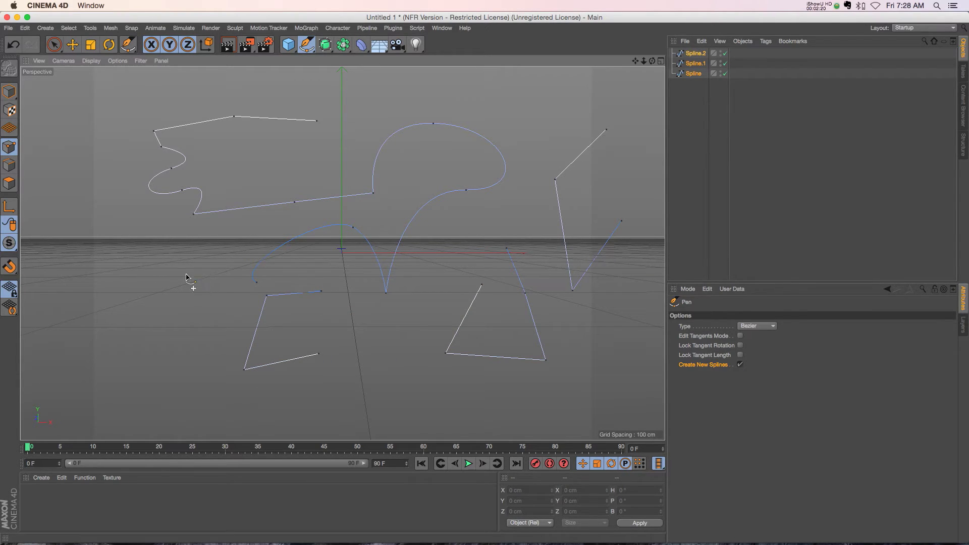
{"action": "left_click", "coordinate": [167, 269]}
{"action": "left_click", "coordinate": [161, 316]}
{"action": "left_click", "coordinate": [182, 342]}
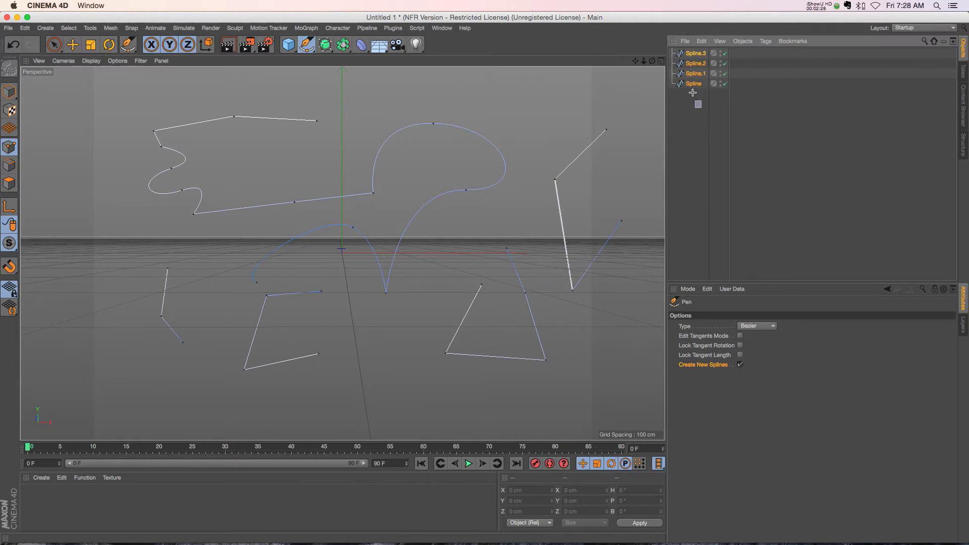
- Delete all the splines from the scene
{"action": "key", "text": "super+a"}
{"action": "key", "text": "BackSpace"}
- Draw a freehand wavy spline across the view with the Sketch tool
{"action": "left_click", "coordinate": [306, 44]}
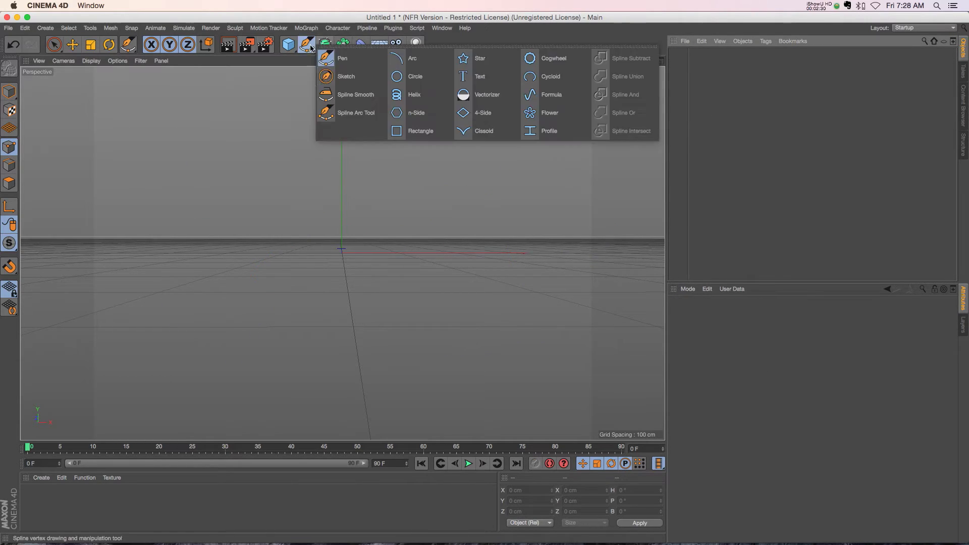
{"action": "left_click", "coordinate": [338, 82]}
{"action": "mouse_move", "coordinate": [165, 236]}
{"action": "left_mouse_down"}
{"action": "mouse_move", "coordinate": [337, 258]}
{"action": "mouse_move", "coordinate": [427, 218]}
{"action": "mouse_move", "coordinate": [532, 141]}
{"action": "left_mouse_up"}
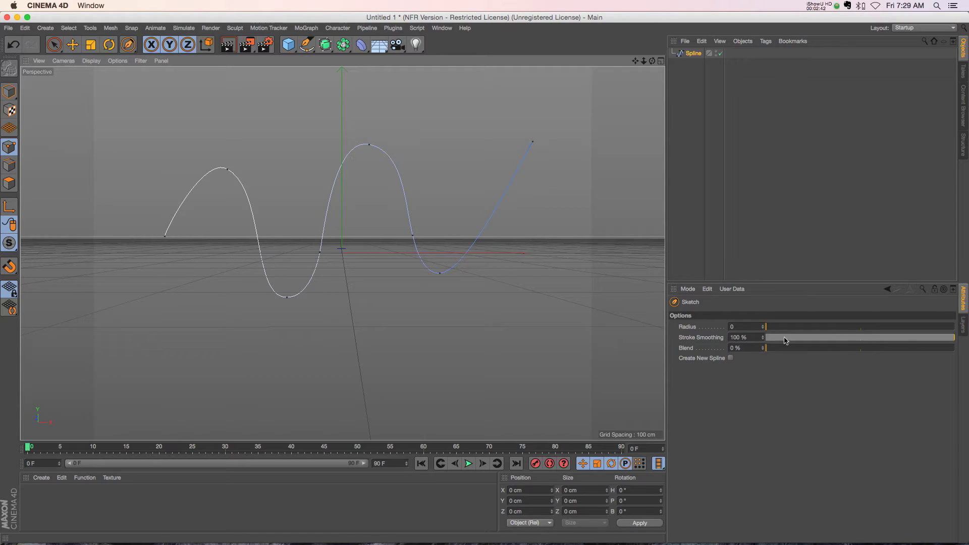
- Set Stroke Smoothing to 28 % and replace the sketched wave with a new freehand spline of three peaks
{"action": "left_click_drag", "start_coordinate": [854, 342], "coordinate": [824, 341]}
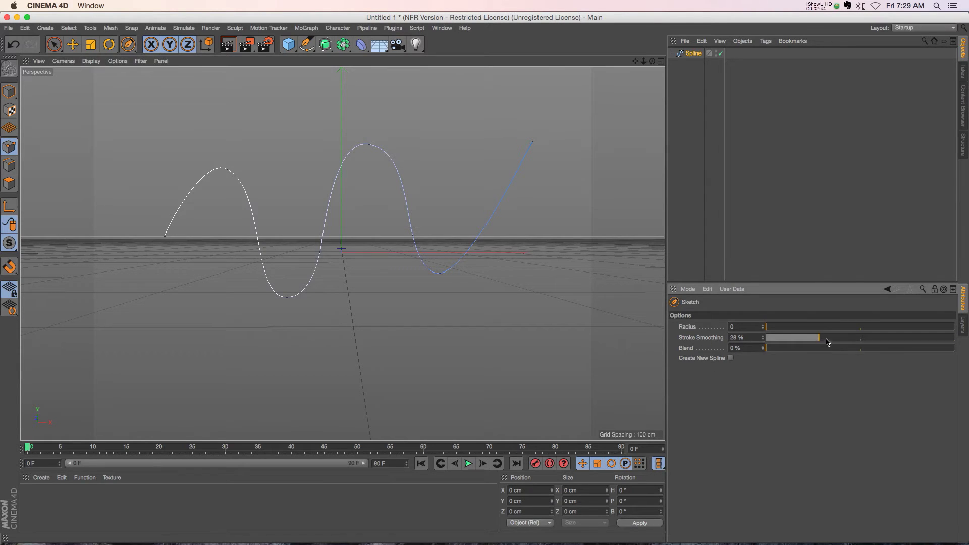
{"action": "key", "text": "ctrl+z"}
{"action": "mouse_move", "coordinate": [135, 247]}
{"action": "left_mouse_down"}
{"action": "mouse_move", "coordinate": [219, 271]}
{"action": "mouse_move", "coordinate": [355, 249]}
{"action": "mouse_move", "coordinate": [419, 104]}
{"action": "mouse_move", "coordinate": [536, 221]}
{"action": "left_mouse_up"}
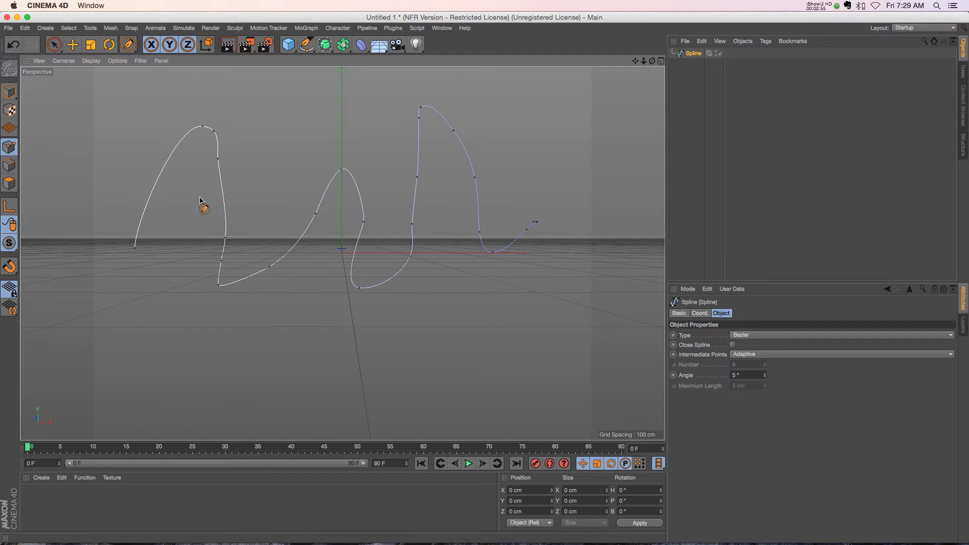
- Select the sketched spline and brush over its peaks with Spline Smooth, using the Smooth option at 50 %
{"action": "left_click", "coordinate": [683, 80]}
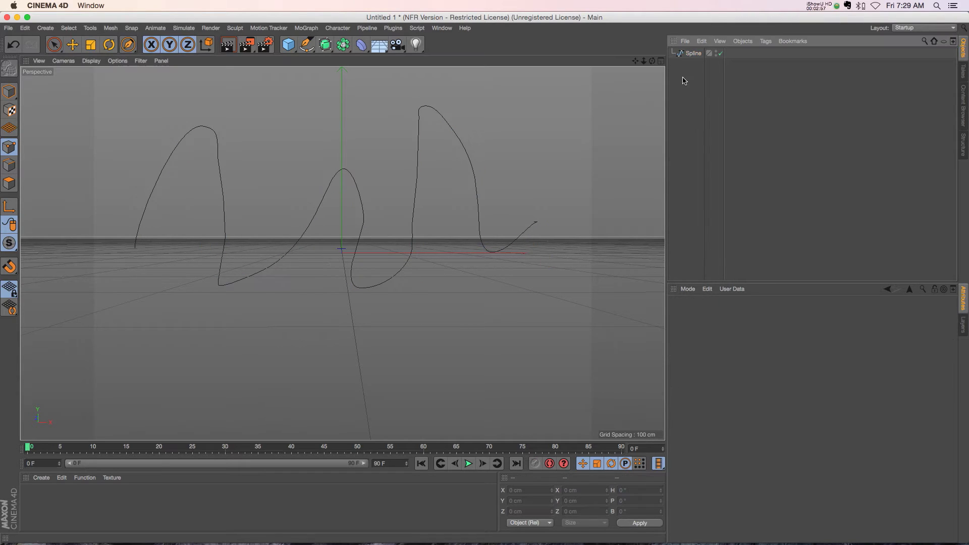
{"action": "left_click", "coordinate": [695, 52]}
{"action": "left_click", "coordinate": [306, 43]}
{"action": "left_click", "coordinate": [306, 44]}
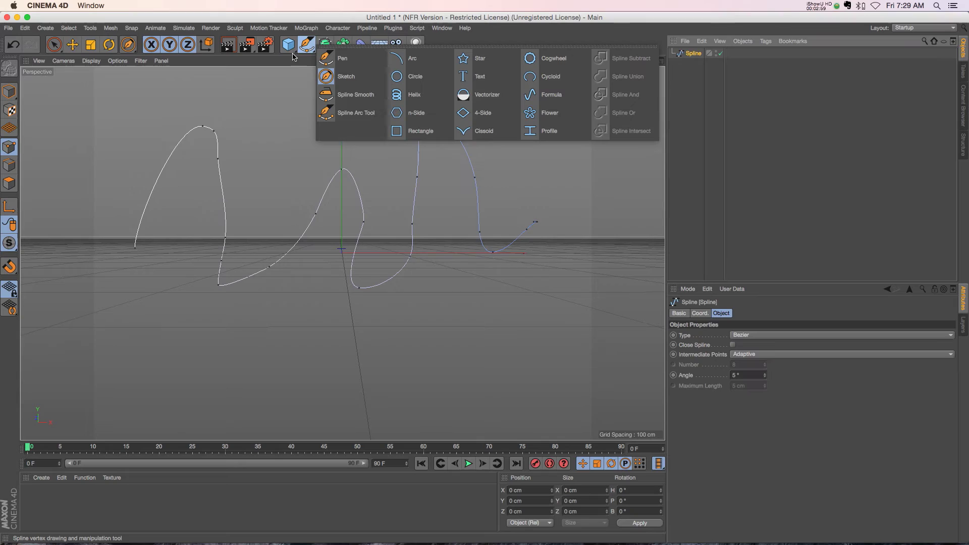
{"action": "left_click", "coordinate": [354, 95]}
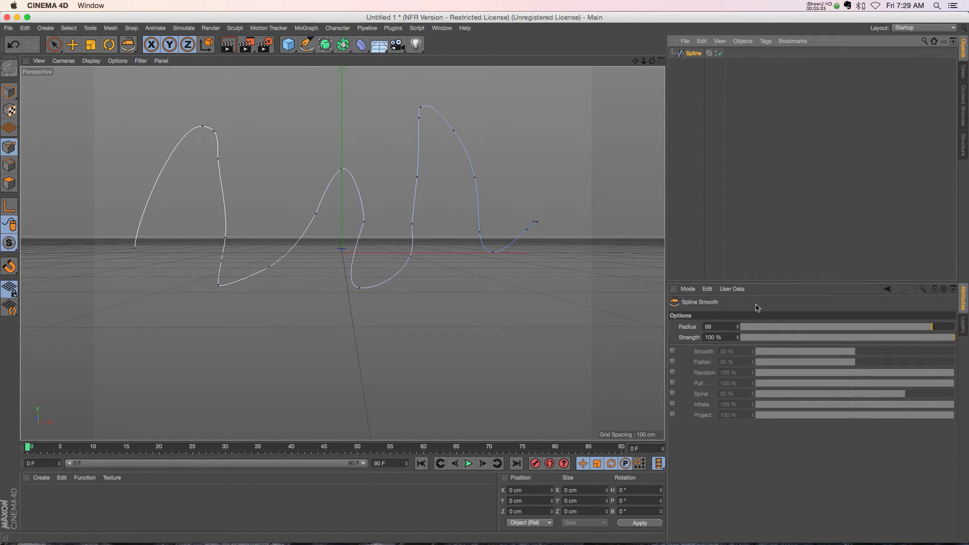
{"action": "left_click", "coordinate": [673, 352]}
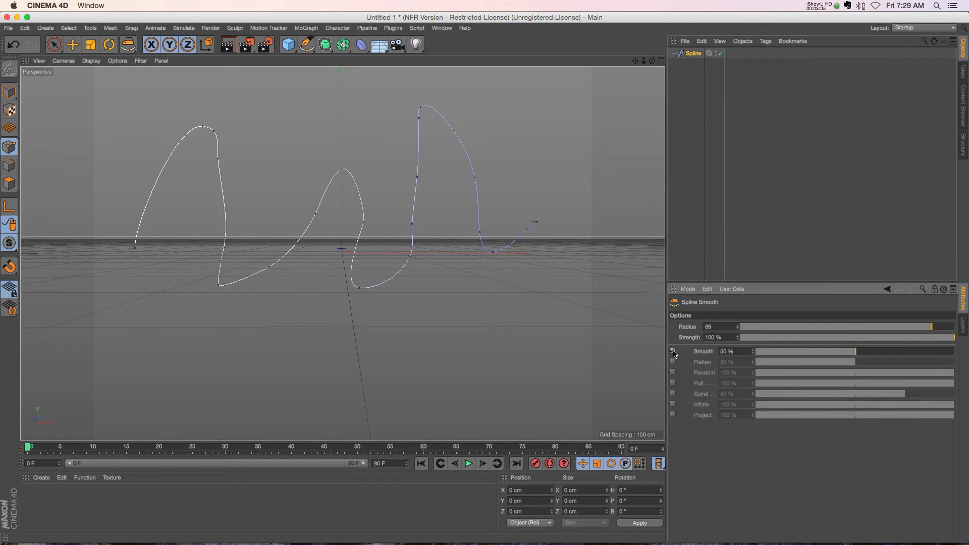
{"action": "mouse_move", "coordinate": [467, 171]}
{"action": "left_mouse_down"}
{"action": "mouse_move", "coordinate": [456, 129]}
{"action": "mouse_move", "coordinate": [417, 130]}
{"action": "mouse_move", "coordinate": [451, 153]}
{"action": "mouse_move", "coordinate": [435, 150]}
{"action": "mouse_move", "coordinate": [376, 184]}
{"action": "mouse_move", "coordinate": [217, 211]}
{"action": "mouse_move", "coordinate": [153, 160]}
{"action": "mouse_move", "coordinate": [217, 251]}
{"action": "mouse_move", "coordinate": [258, 270]}
{"action": "mouse_move", "coordinate": [305, 313]}
{"action": "left_mouse_up"}
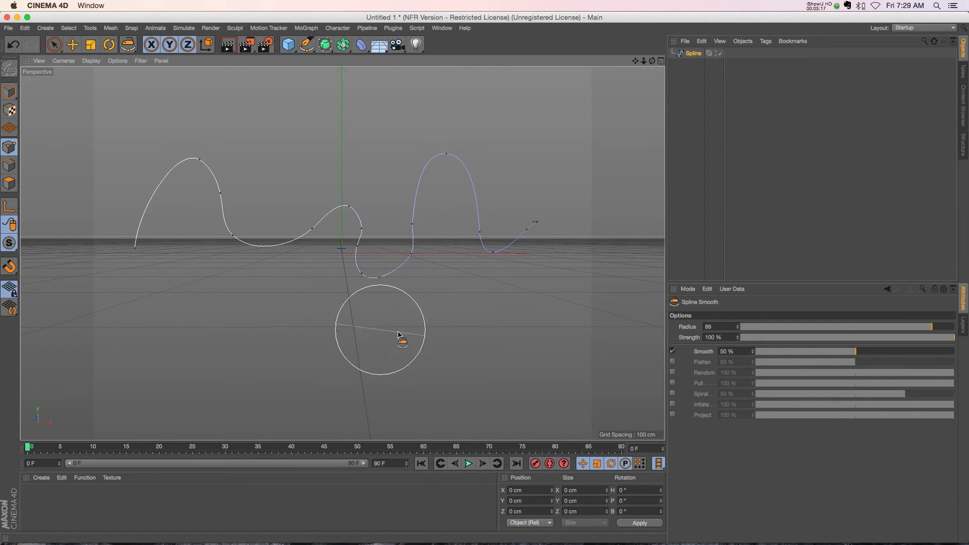
- Set the brush radius to 48 and smooth the right-hand part of the spline
{"action": "left_click_drag", "start_coordinate": [852, 327], "coordinate": [843, 327]}
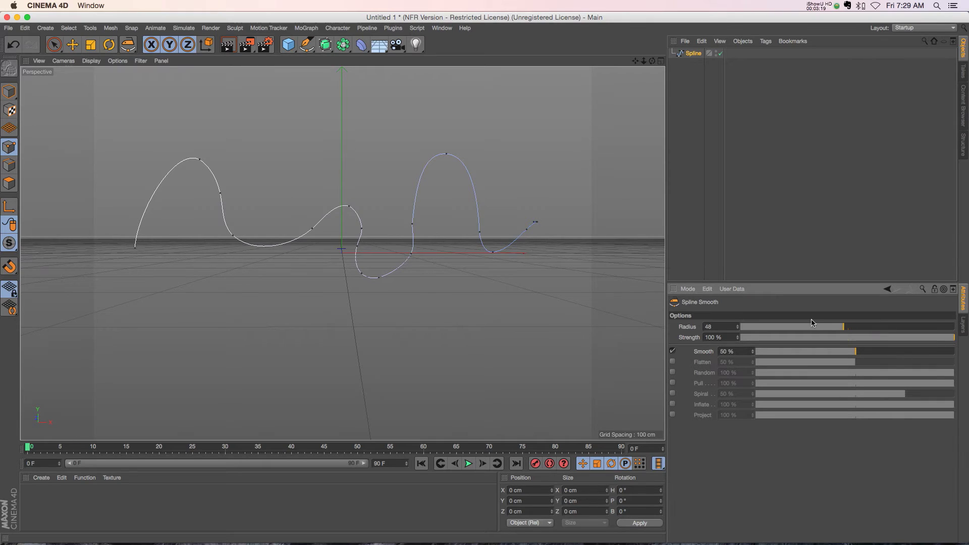
{"action": "mouse_move", "coordinate": [411, 268]}
{"action": "left_mouse_down"}
{"action": "mouse_move", "coordinate": [413, 212]}
{"action": "mouse_move", "coordinate": [463, 191]}
{"action": "mouse_move", "coordinate": [551, 230]}
{"action": "left_mouse_up"}
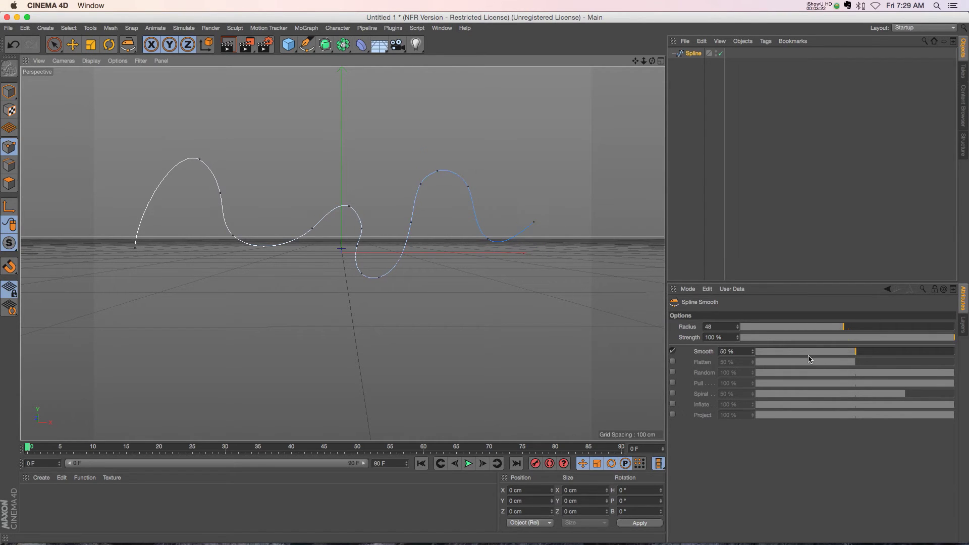
- Switch the brush from Smooth to Flatten at 50 % and flatten the spline's right peak
{"action": "left_click", "coordinate": [672, 351]}
{"action": "left_click", "coordinate": [672, 361]}
{"action": "mouse_move", "coordinate": [443, 147]}
{"action": "left_mouse_down"}
{"action": "mouse_move", "coordinate": [458, 168]}
{"action": "mouse_move", "coordinate": [424, 168]}
{"action": "mouse_move", "coordinate": [439, 174]}
{"action": "left_mouse_up"}
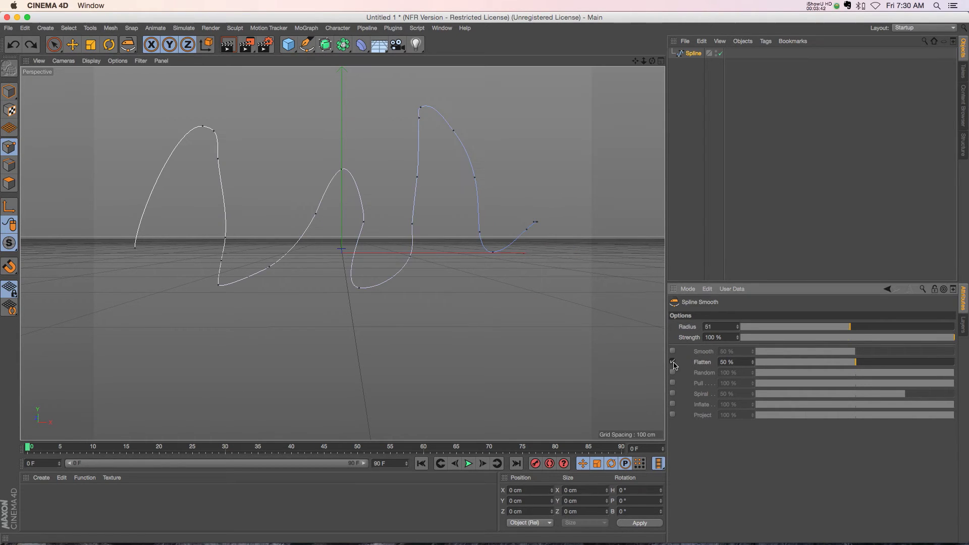
- Switch the brush from Flatten to Random at 100 % and set its radius to 71
{"action": "left_click", "coordinate": [673, 362]}
{"action": "left_click", "coordinate": [672, 373]}
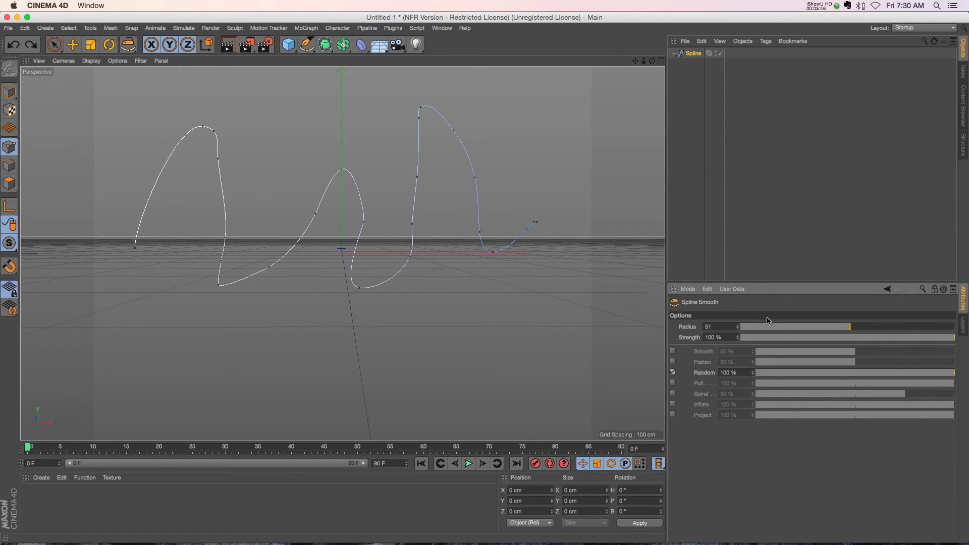
{"action": "left_click_drag", "start_coordinate": [872, 327], "coordinate": [893, 327]}
- Try the Random brush on the right and left parts of the spline, undoing each stroke
{"action": "mouse_move", "coordinate": [475, 193]}
{"action": "left_mouse_down"}
{"action": "mouse_move", "coordinate": [493, 212]}
{"action": "mouse_move", "coordinate": [435, 146]}
{"action": "mouse_move", "coordinate": [401, 249]}
{"action": "mouse_move", "coordinate": [356, 216]}
{"action": "mouse_move", "coordinate": [259, 259]}
{"action": "mouse_move", "coordinate": [198, 166]}
{"action": "mouse_move", "coordinate": [329, 263]}
{"action": "left_mouse_up"}
{"action": "key", "text": "super+z"}
{"action": "mouse_move", "coordinate": [194, 175]}
{"action": "left_mouse_down"}
{"action": "mouse_move", "coordinate": [216, 198]}
{"action": "mouse_move", "coordinate": [246, 268]}
{"action": "mouse_move", "coordinate": [265, 270]}
{"action": "left_mouse_up"}
{"action": "key", "text": "super+z"}
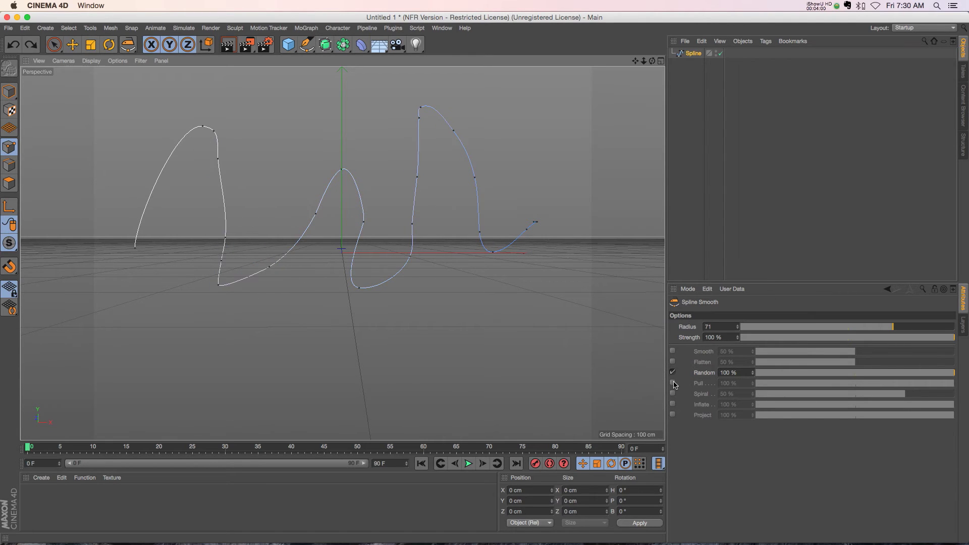
- Switch the brush from Random to Spiral at 50 % and twist the spline around its right peak
{"action": "left_click", "coordinate": [672, 374]}
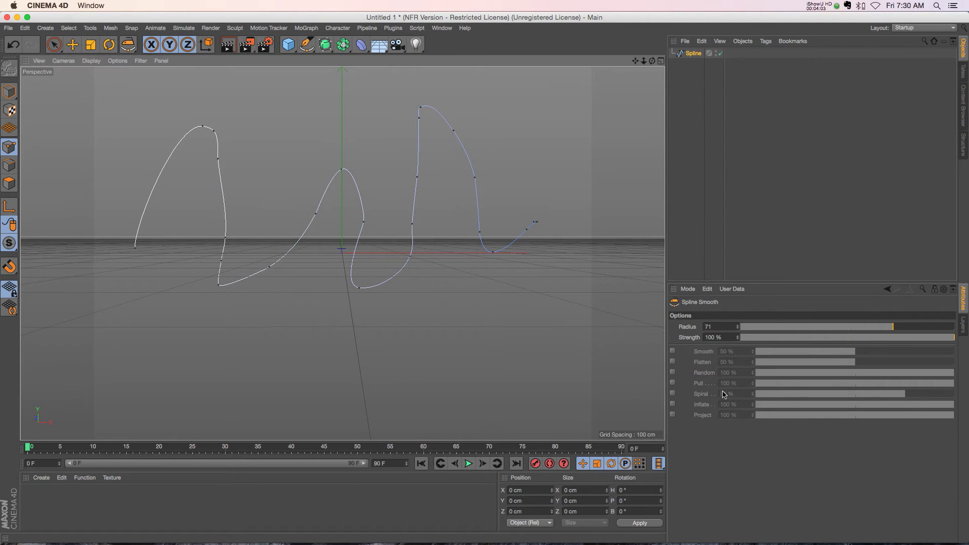
{"action": "left_click", "coordinate": [672, 393]}
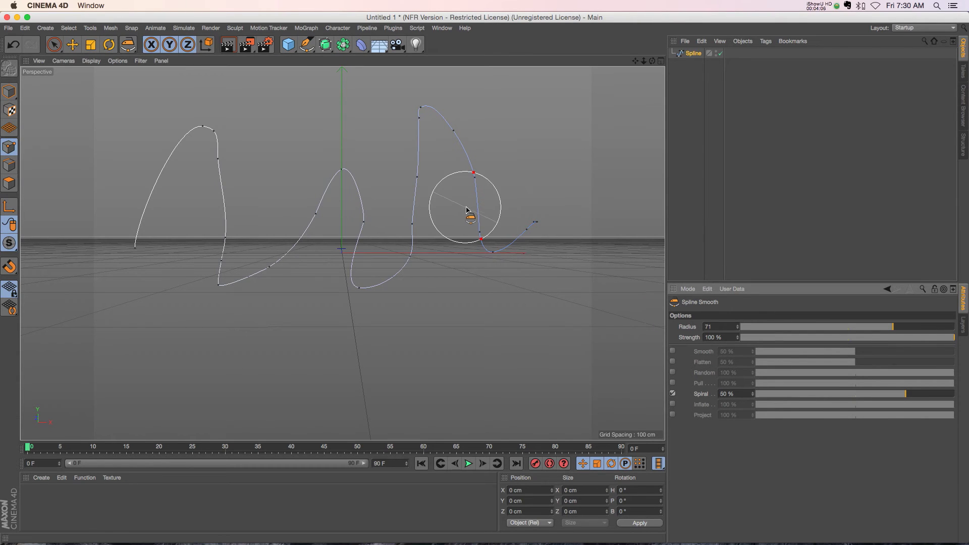
{"action": "mouse_move", "coordinate": [466, 210]}
{"action": "left_mouse_down"}
{"action": "mouse_move", "coordinate": [446, 158]}
{"action": "mouse_move", "coordinate": [415, 143]}
{"action": "mouse_move", "coordinate": [385, 168]}
{"action": "mouse_move", "coordinate": [386, 189]}
{"action": "left_mouse_up"}
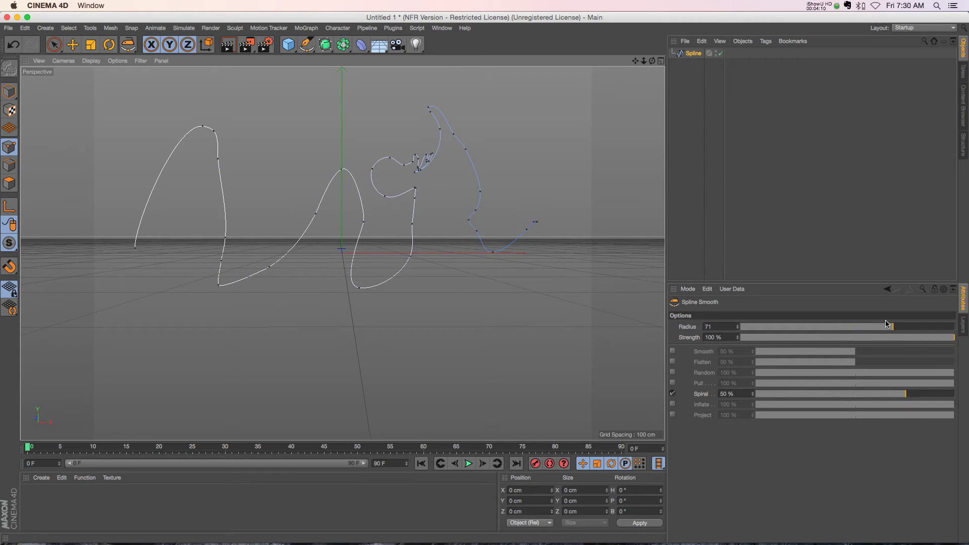
- Set the Spiral brush radius to 100 and twist the middle and left parts of the spline
{"action": "left_click_drag", "start_coordinate": [887, 324], "coordinate": [954, 327]}
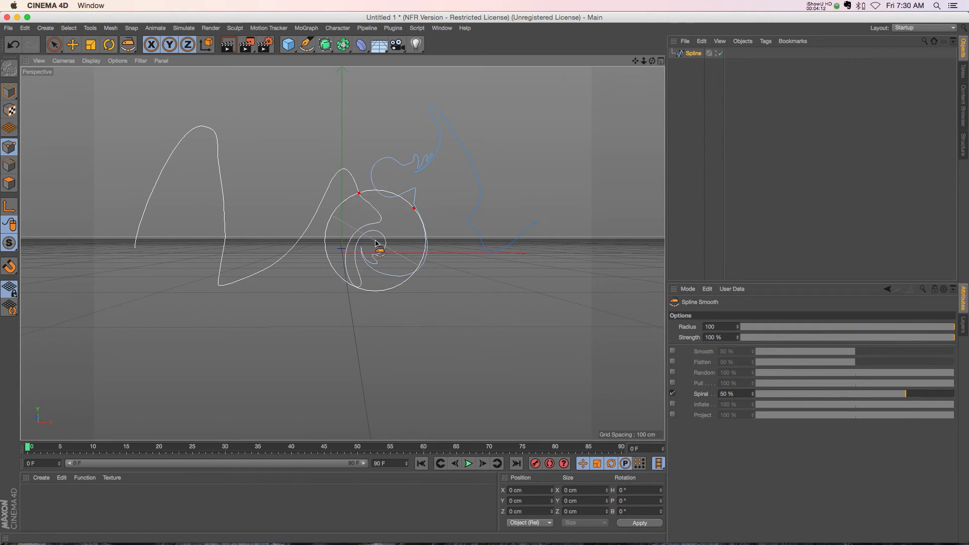
{"action": "mouse_move", "coordinate": [375, 243]}
{"action": "left_mouse_down"}
{"action": "mouse_move", "coordinate": [288, 133]}
{"action": "mouse_move", "coordinate": [205, 134]}
{"action": "mouse_move", "coordinate": [197, 164]}
{"action": "left_mouse_up"}
{"action": "mouse_move", "coordinate": [423, 162]}
{"action": "left_mouse_down", "text": "alt"}
{"action": "mouse_move", "coordinate": [367, 197]}
{"action": "mouse_move", "coordinate": [255, 199]}
{"action": "mouse_move", "coordinate": [350, 207]}
{"action": "mouse_move", "coordinate": [172, 239]}
{"action": "mouse_move", "coordinate": [240, 197]}
{"action": "left_mouse_up", "text": "alt"}
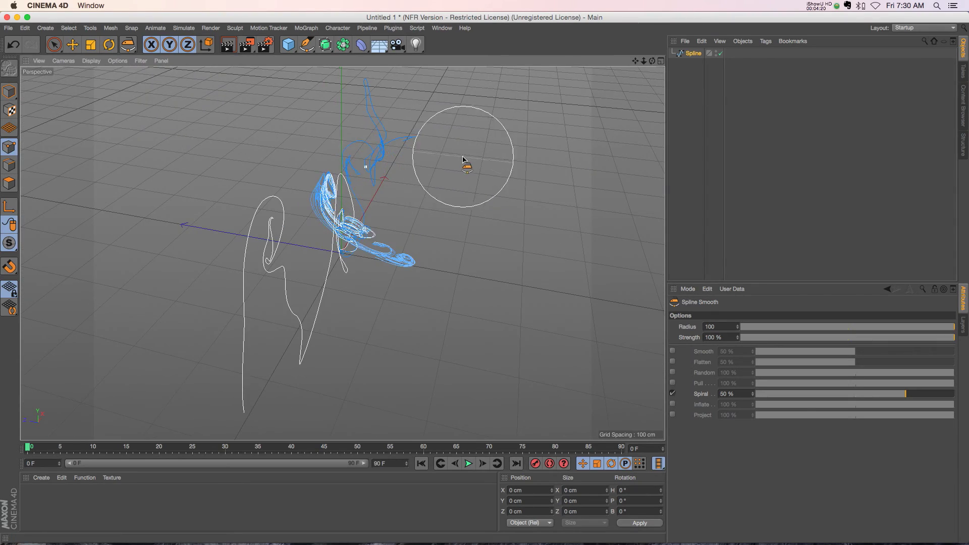
{"action": "mouse_move", "coordinate": [311, 140]}
{"action": "left_mouse_down", "text": "alt"}
{"action": "mouse_move", "coordinate": [448, 222]}
{"action": "mouse_move", "coordinate": [499, 213]}
{"action": "left_mouse_up", "text": "alt"}
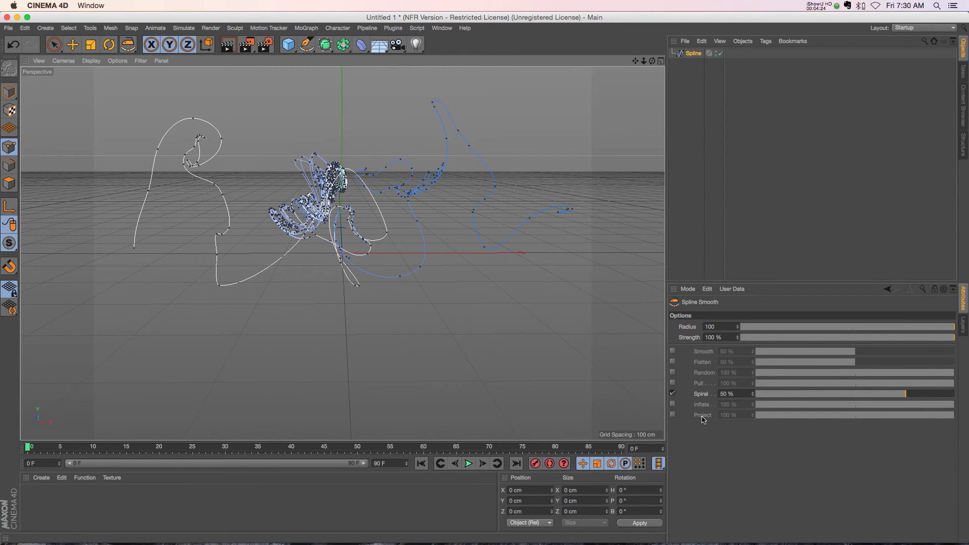
{"action": "left_click", "coordinate": [311, 47]}
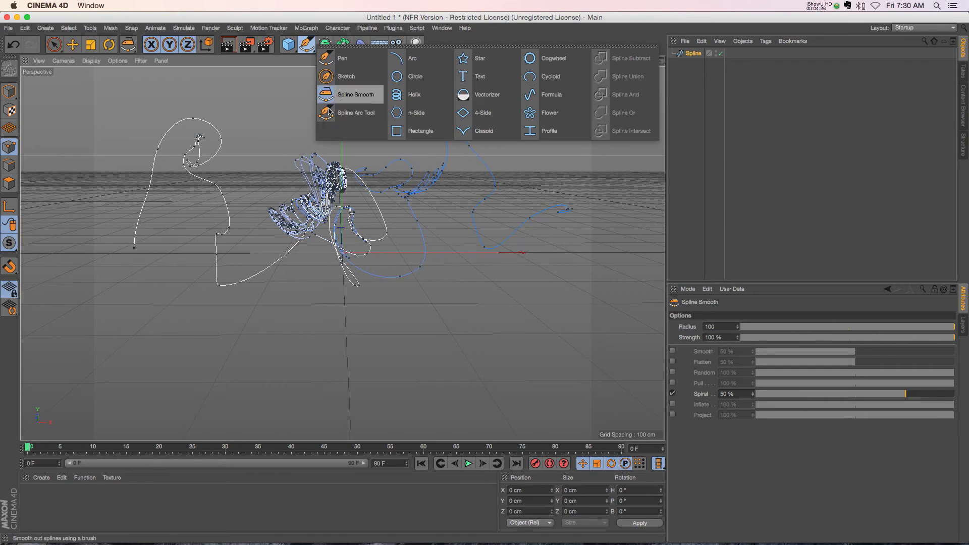
{"action": "left_click", "coordinate": [356, 95]}
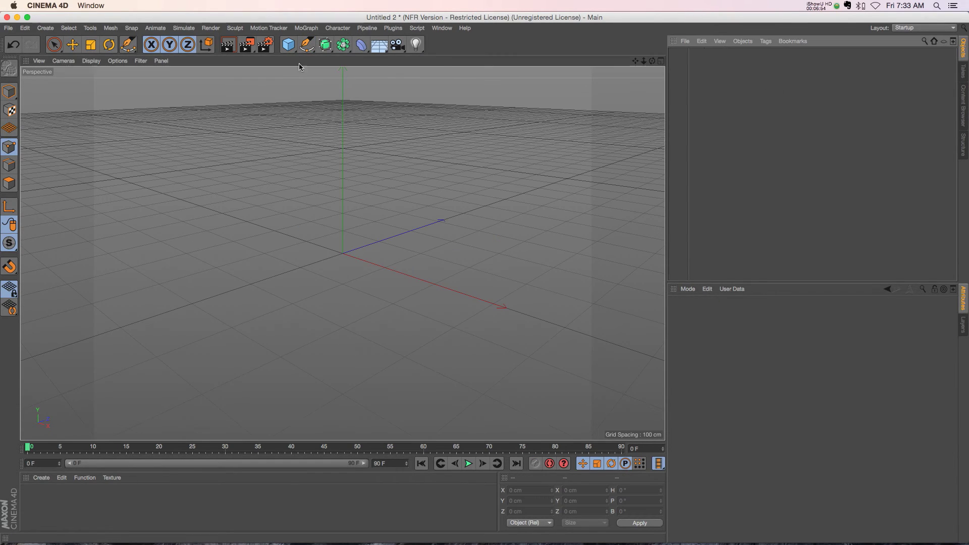
- Draw a nearly flat arc with the Spline Arc Tool and continue it with an arc of about 253° and 89 cm radius
{"action": "left_click", "coordinate": [306, 49]}
{"action": "left_click", "coordinate": [353, 113]}
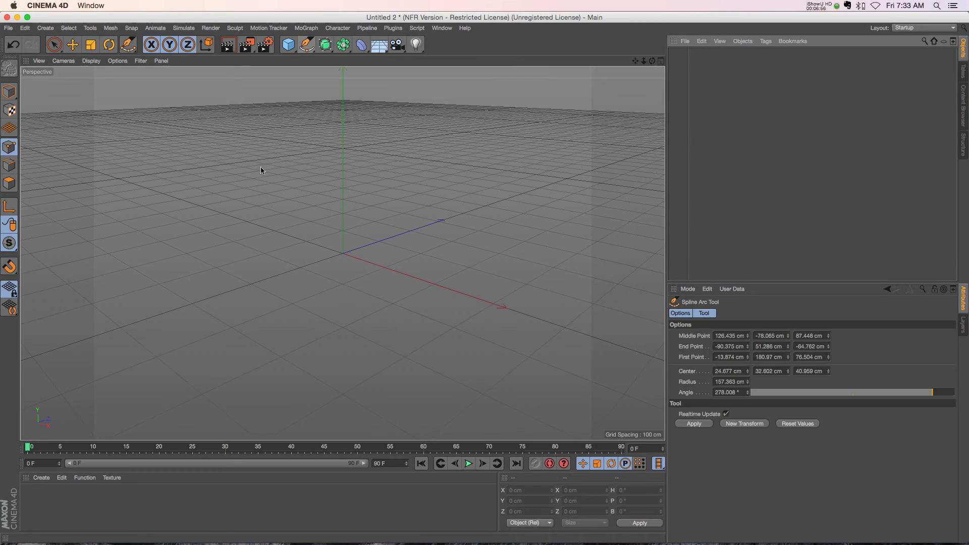
{"action": "mouse_move", "coordinate": [220, 177]}
{"action": "left_mouse_down"}
{"action": "mouse_move", "coordinate": [329, 171]}
{"action": "mouse_move", "coordinate": [400, 270]}
{"action": "mouse_move", "coordinate": [234, 285]}
{"action": "mouse_move", "coordinate": [299, 241]}
{"action": "left_mouse_up"}
{"action": "left_click_drag", "start_coordinate": [282, 282], "coordinate": [328, 173]}
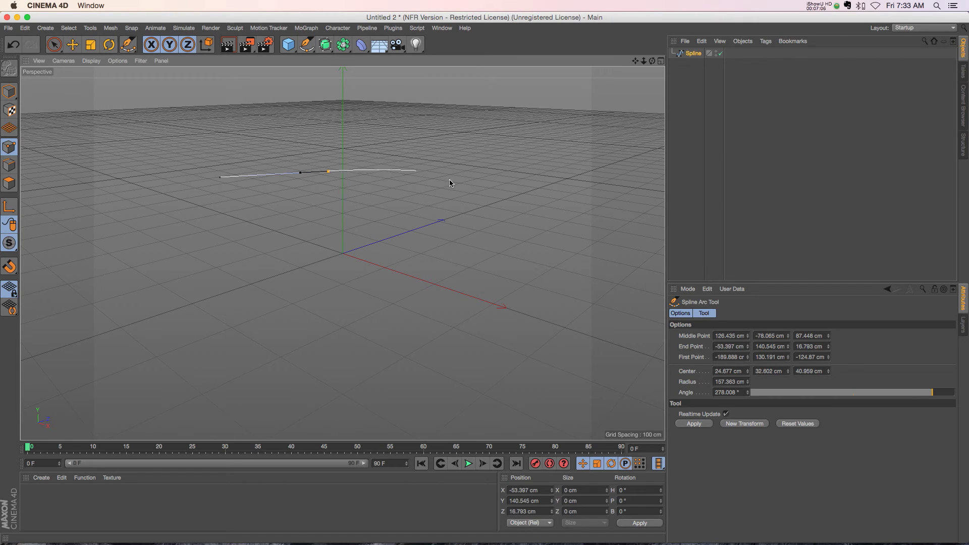
{"action": "left_click_drag", "start_coordinate": [302, 212], "coordinate": [284, 240]}
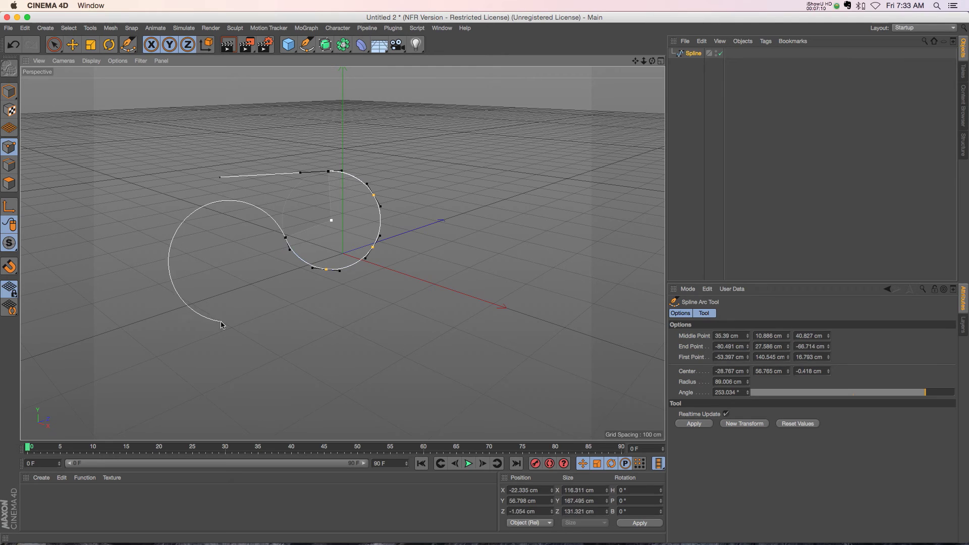
{"action": "left_click_drag", "start_coordinate": [221, 324], "coordinate": [255, 286]}
- Deselect the arc spline to stop drawing, and delete it from the scene
{"action": "left_click", "coordinate": [883, 53]}
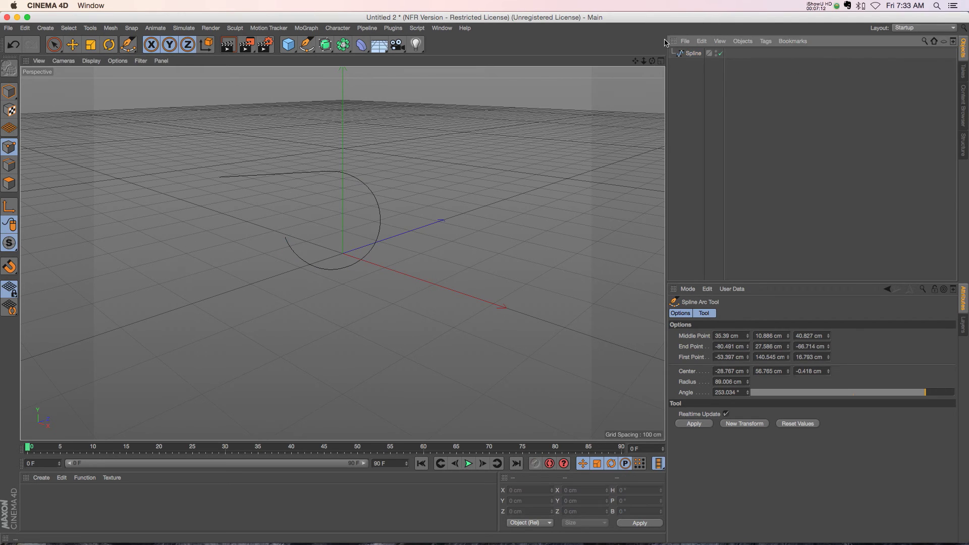
{"action": "left_click", "coordinate": [691, 53]}
{"action": "key", "text": "Delete"}
- Draw a three-segment zigzag with the Pen and bend its first and last segments into arcs of about 206° and 217° with the Spline Arc Tool
{"action": "left_click_drag", "start_coordinate": [306, 44], "coordinate": [336, 57]}
{"action": "left_click", "coordinate": [205, 230]}
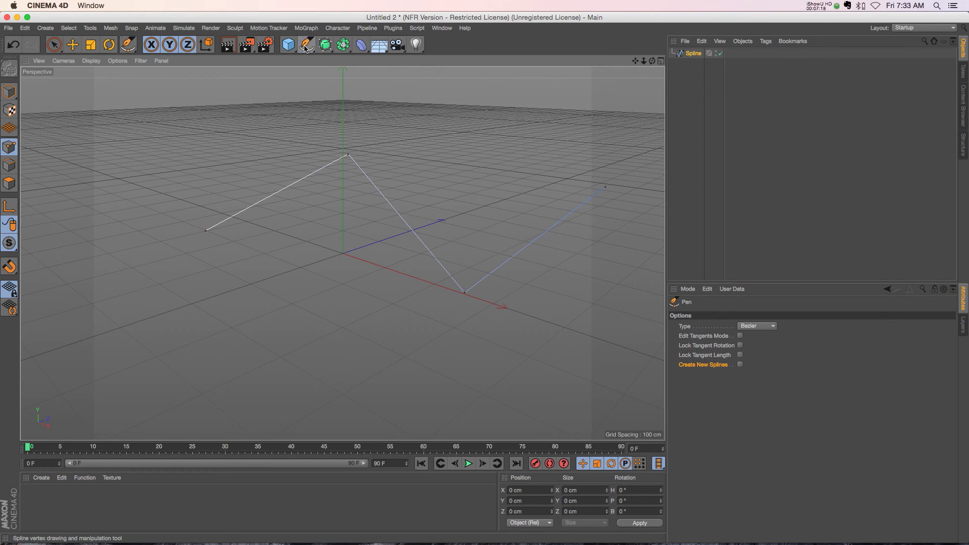
{"action": "left_click_drag", "start_coordinate": [306, 47], "coordinate": [340, 113]}
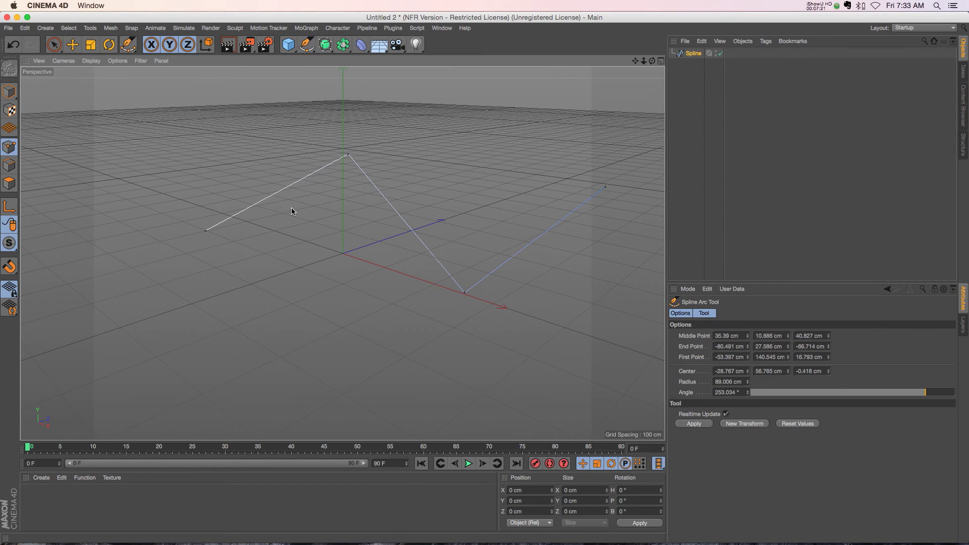
{"action": "left_click_drag", "start_coordinate": [260, 167], "coordinate": [361, 291]}
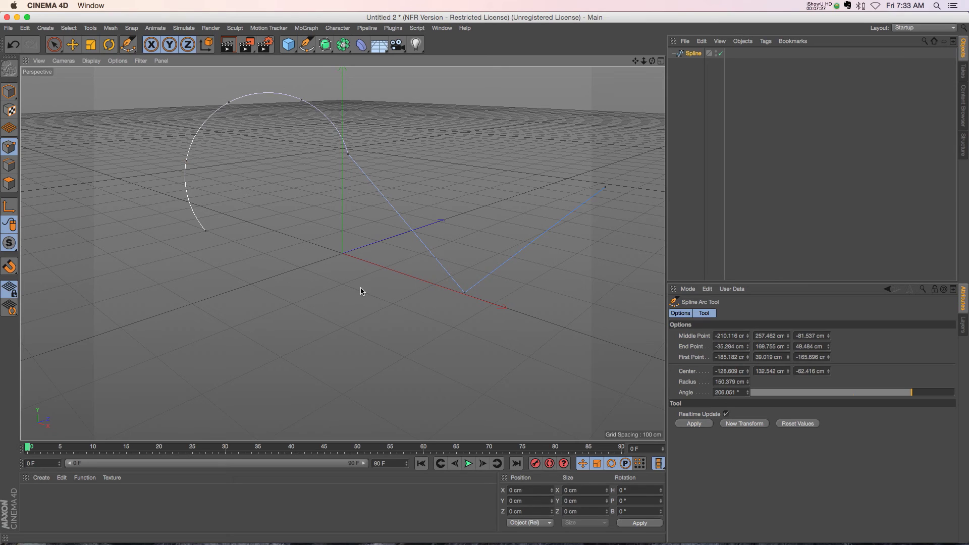
{"action": "left_click_drag", "start_coordinate": [536, 240], "coordinate": [620, 329]}
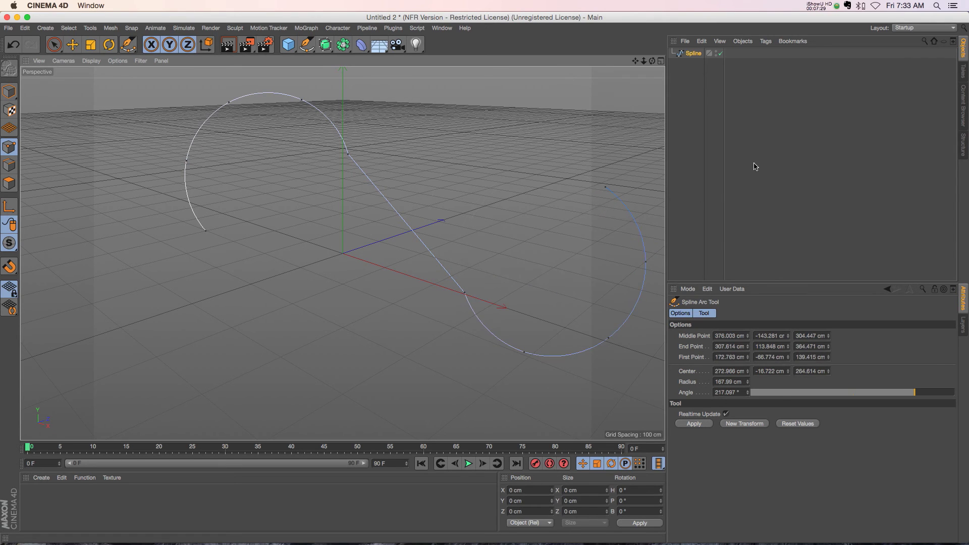
- Delete the zigzag spline with the two bent arcs
{"action": "left_click", "coordinate": [775, 155]}
{"action": "left_click", "coordinate": [724, 51]}
{"action": "key", "text": "Delete"}
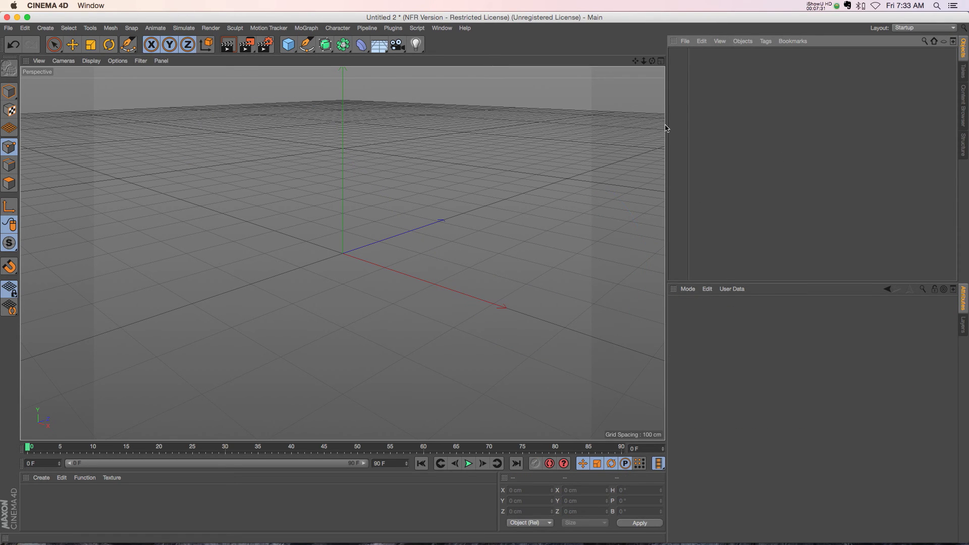
{"action": "left_click", "coordinate": [302, 43]}
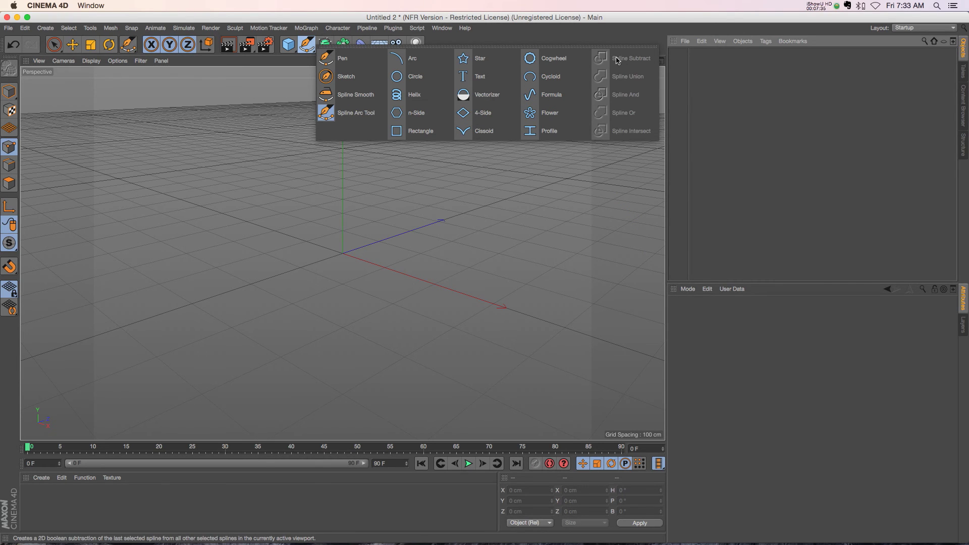
{"action": "left_click", "coordinate": [711, 76]}
{"action": "left_click", "coordinate": [341, 45]}
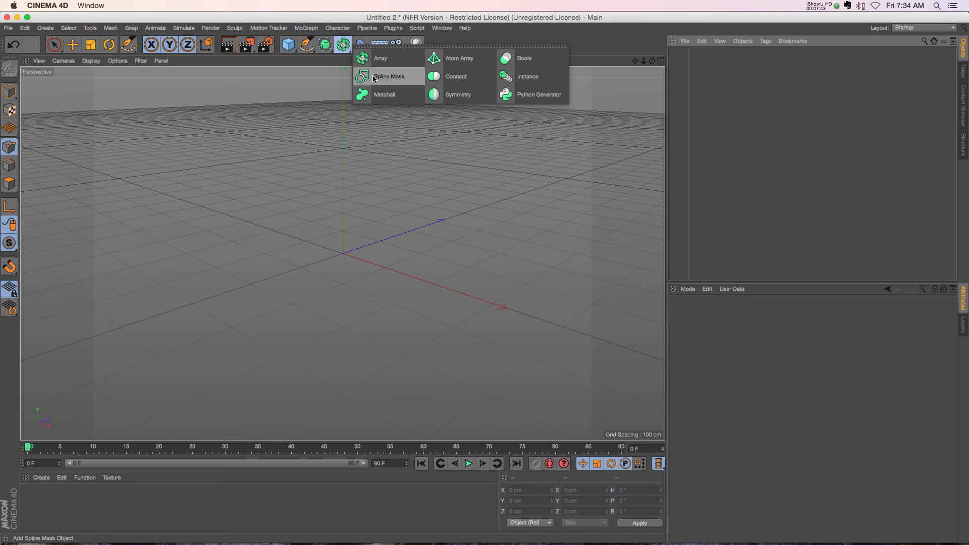
{"action": "left_click", "coordinate": [337, 45]}
- Add a 4-Side diamond spline and a Cogwheel spline at the origin
{"action": "left_click", "coordinate": [303, 47]}
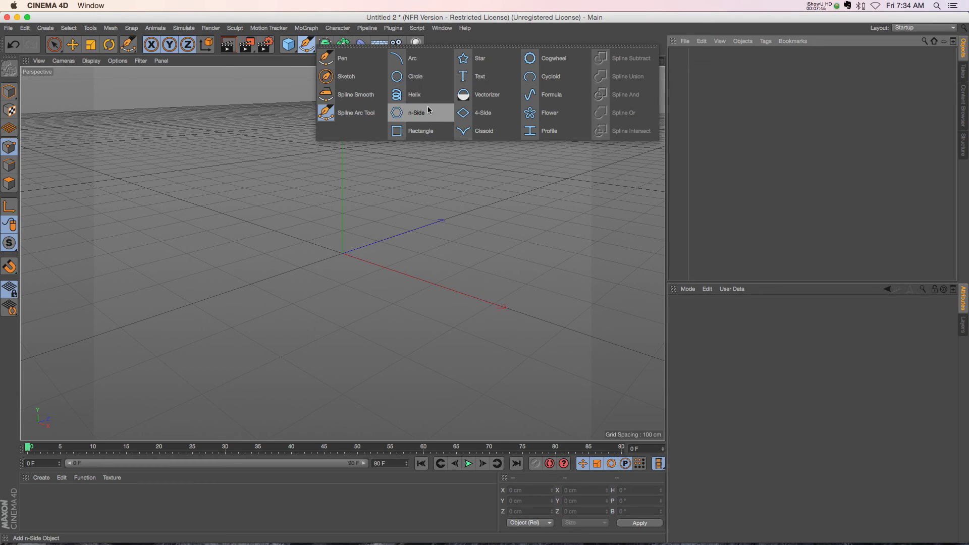
{"action": "left_click", "coordinate": [499, 112]}
{"action": "left_click_drag", "start_coordinate": [386, 199], "coordinate": [344, 194], "text": "alt"}
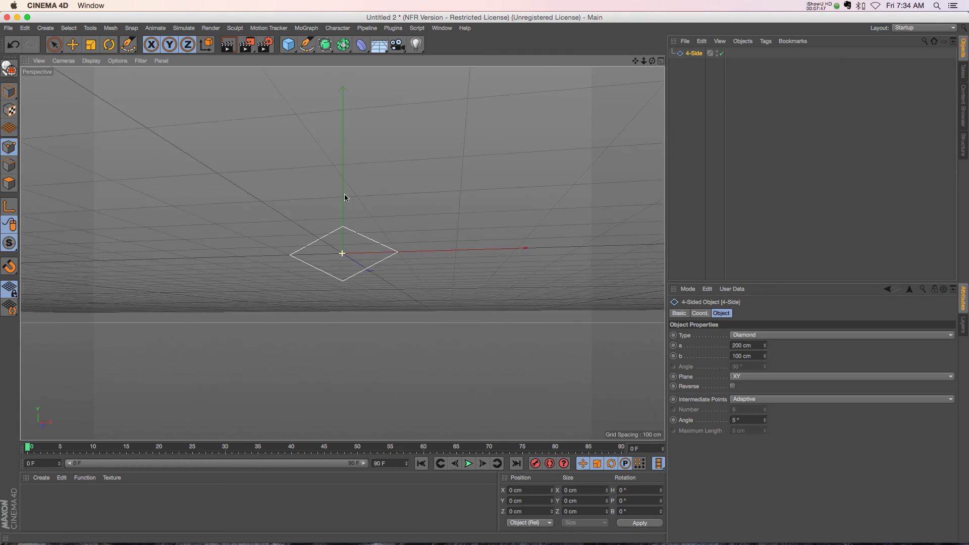
{"action": "left_click", "coordinate": [306, 45]}
{"action": "left_click", "coordinate": [559, 59]}
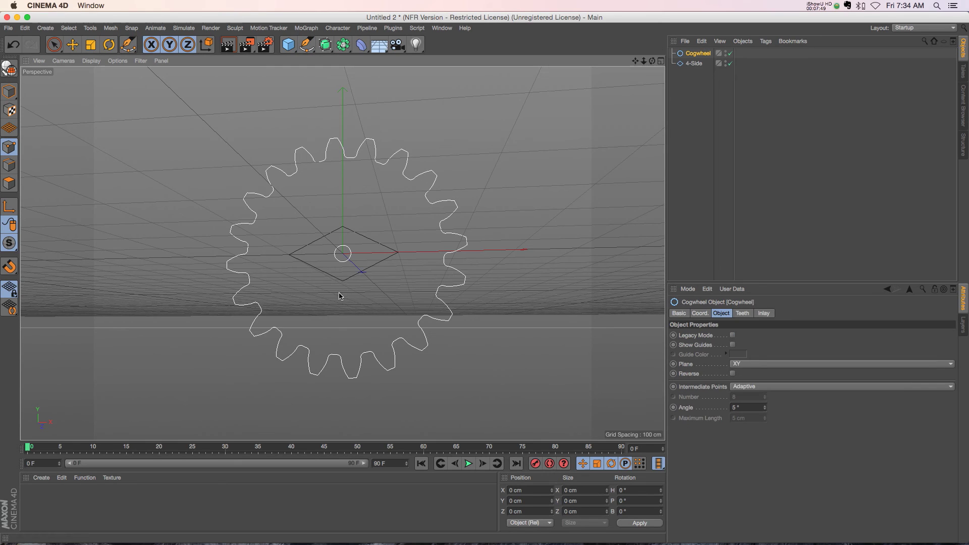
- Scale the cogwheel down to about half its size and move it along X onto the diamond's right corner
{"action": "key", "text": "t"}
{"action": "left_click_drag", "start_coordinate": [444, 222], "coordinate": [478, 247]}
{"action": "key", "text": "e"}
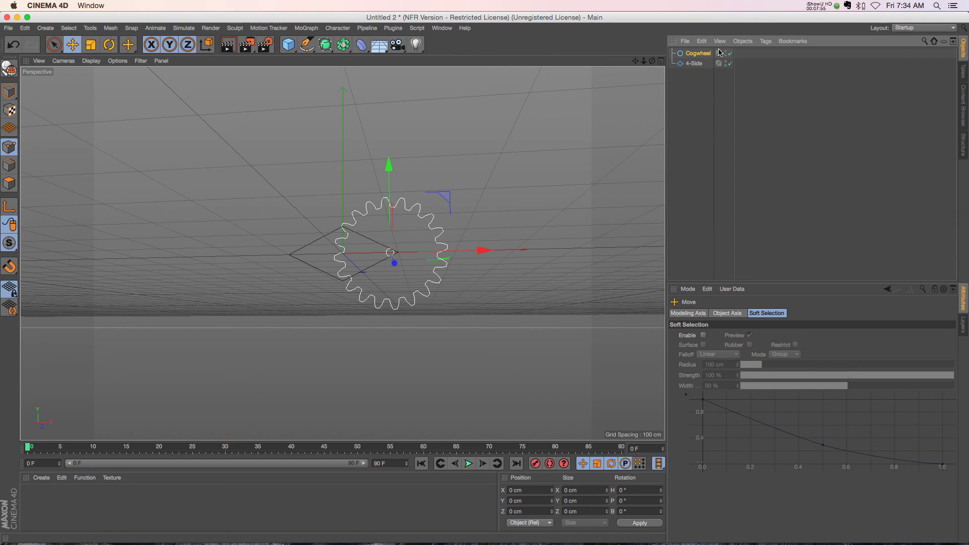
- Duplicate the cogwheel, scale the copy down to about half and move it along X onto the diamond's left corner
{"action": "left_click_drag", "start_coordinate": [691, 72], "coordinate": [691, 74], "text": "ctrl"}
{"action": "key", "text": "t"}
{"action": "left_click_drag", "start_coordinate": [468, 242], "coordinate": [379, 253]}
{"action": "key", "text": "e"}
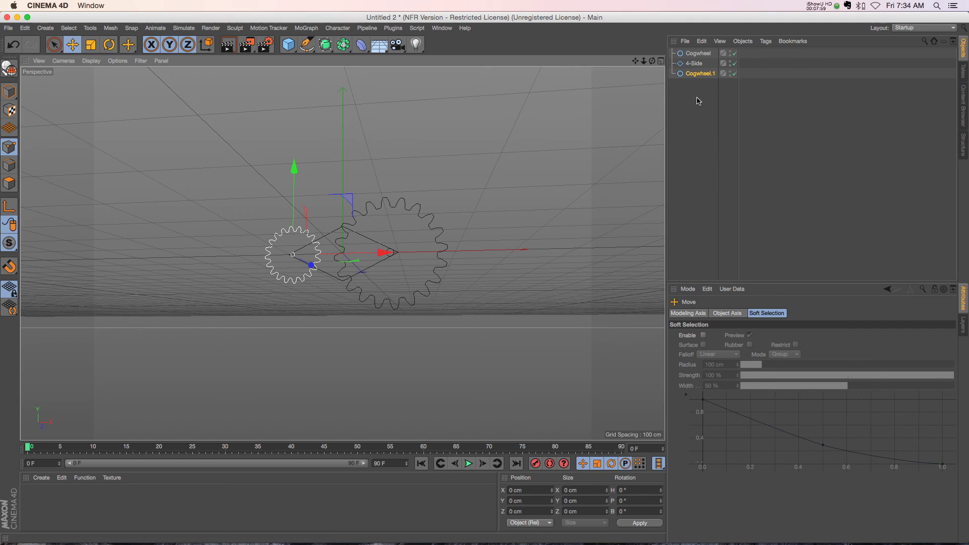
- Select both cogwheels and the diamond, try Spline Union on them, and undo the merge
{"action": "left_click_drag", "start_coordinate": [697, 101], "coordinate": [684, 49]}
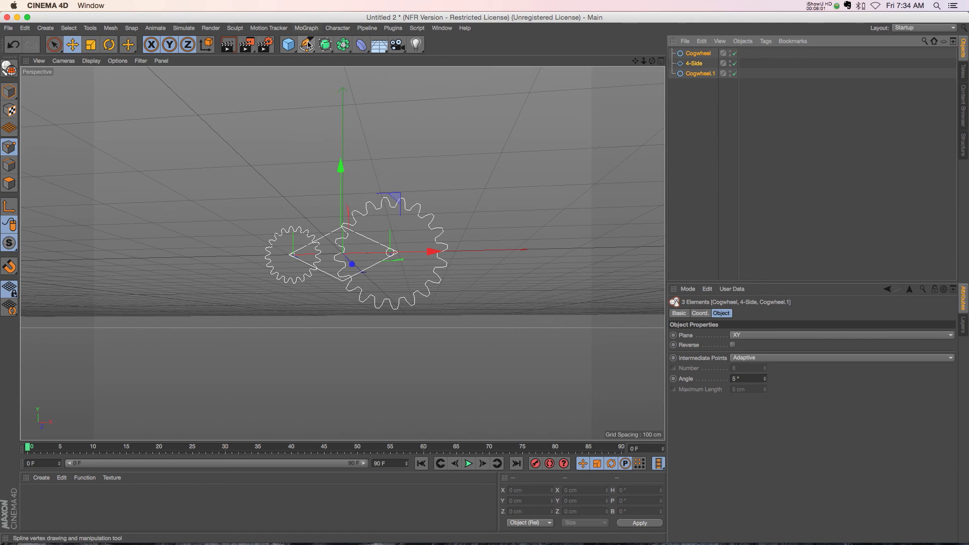
{"action": "left_click", "coordinate": [306, 45]}
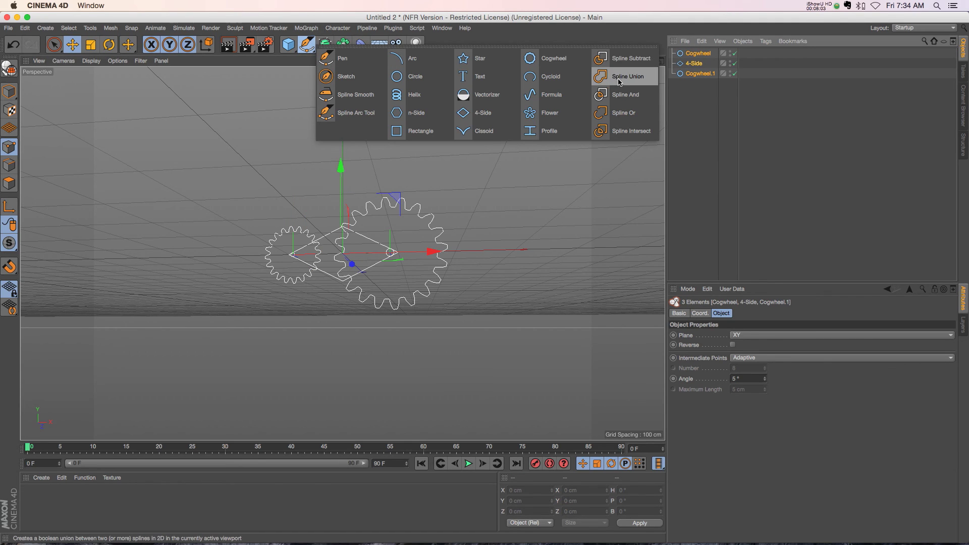
{"action": "left_click", "coordinate": [613, 60]}
{"action": "right_click_drag", "start_coordinate": [327, 256], "coordinate": [365, 254], "text": "alt"}
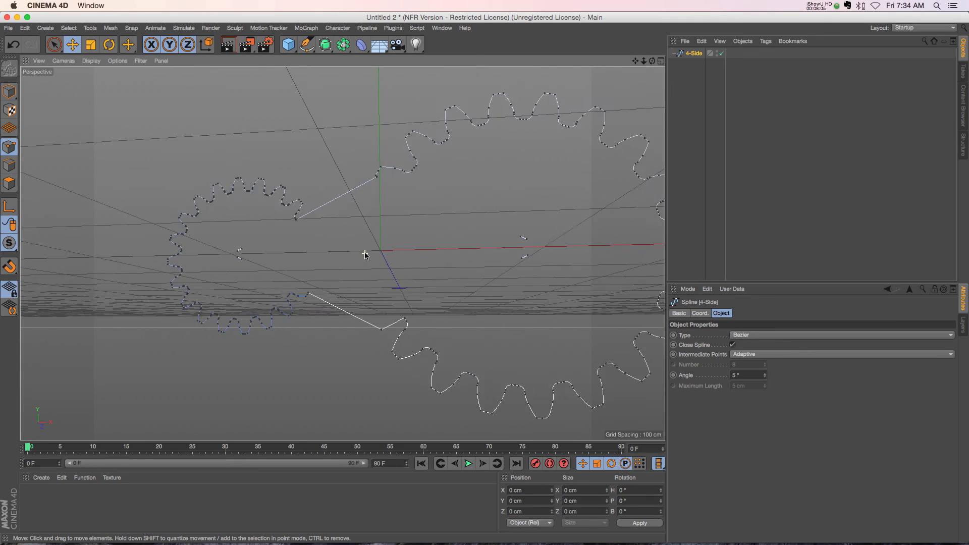
{"action": "left_click_drag", "start_coordinate": [341, 254], "coordinate": [510, 252], "text": "alt"}
{"action": "key", "text": "super+z"}
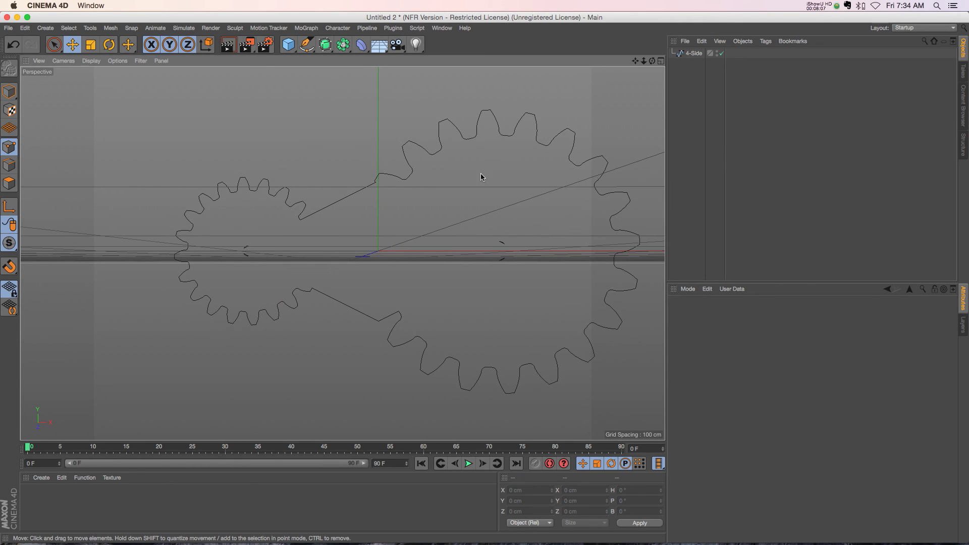
- Cut both cogwheels out of the diamond with Spline Subtract and deselect the resulting spline
{"action": "left_click", "coordinate": [308, 46]}
{"action": "left_click", "coordinate": [625, 60]}
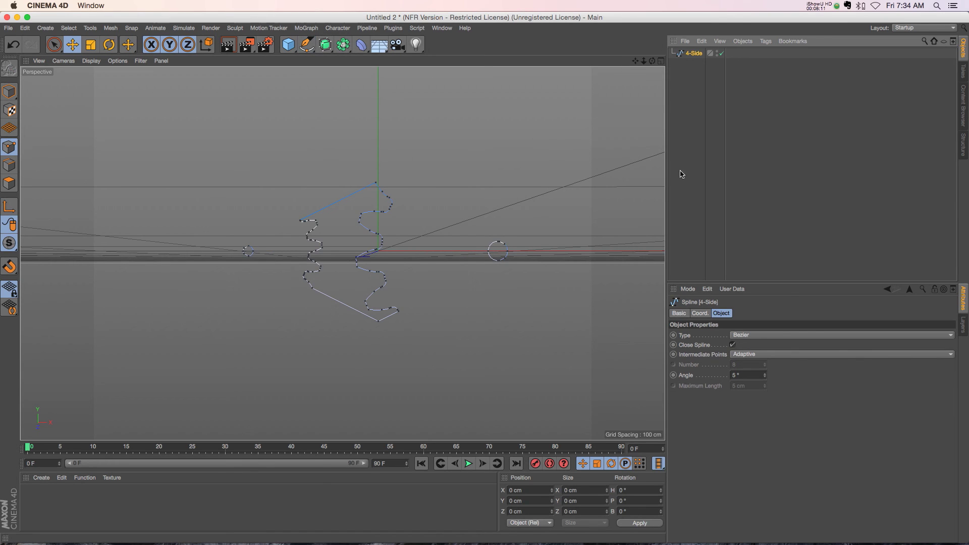
{"action": "left_click", "coordinate": [344, 220]}
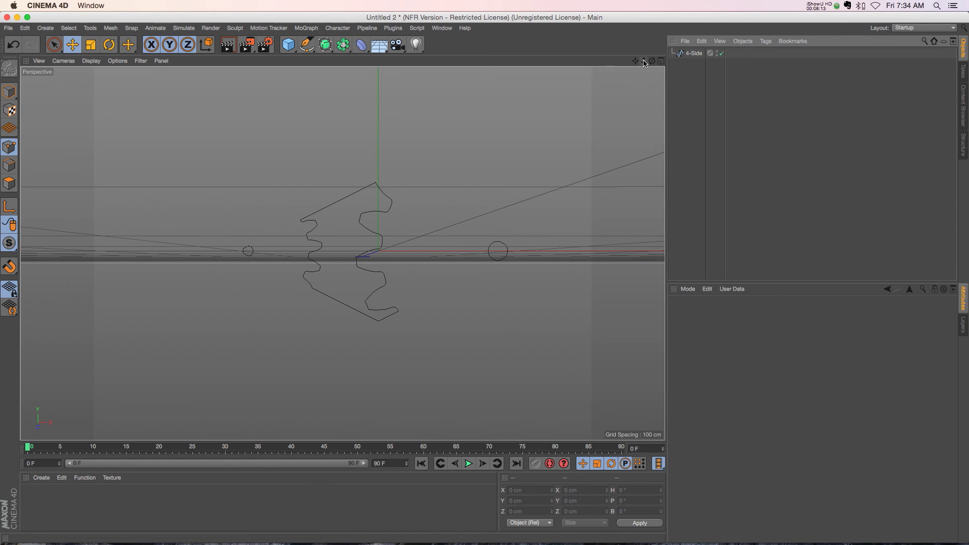
- Delete the subtracted 4-Side spline from the scene
{"action": "left_click_drag", "start_coordinate": [643, 61], "coordinate": [613, 61]}
{"action": "left_click_drag", "start_coordinate": [384, 166], "coordinate": [383, 212], "text": "alt"}
{"action": "left_click", "coordinate": [307, 45]}
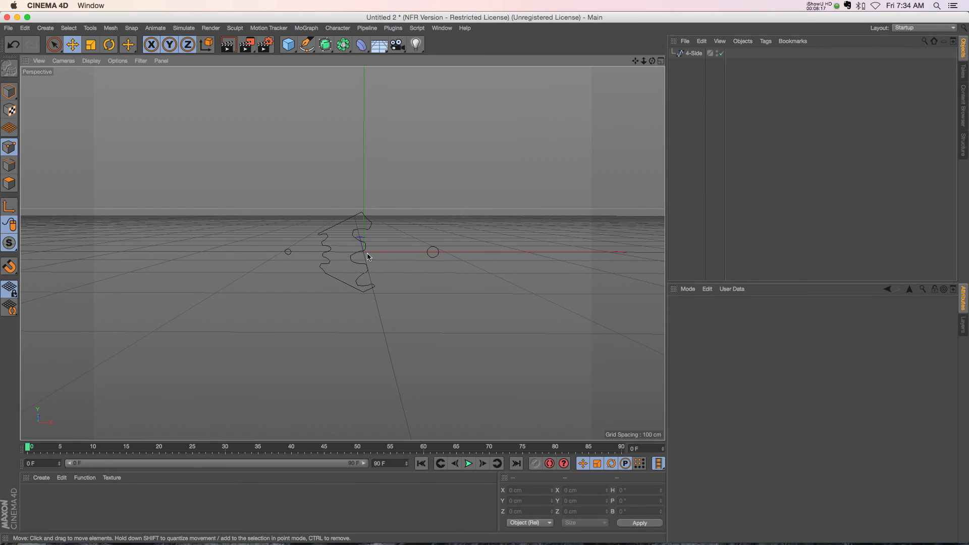
{"action": "left_click_drag", "start_coordinate": [406, 245], "coordinate": [373, 250], "text": "alt"}
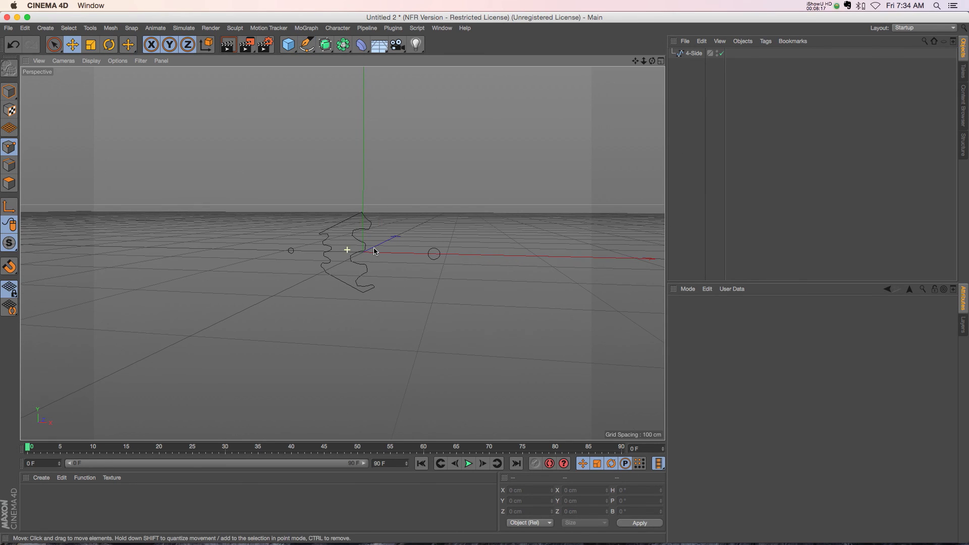
{"action": "left_click", "coordinate": [694, 53]}
{"action": "key", "text": "Delete"}
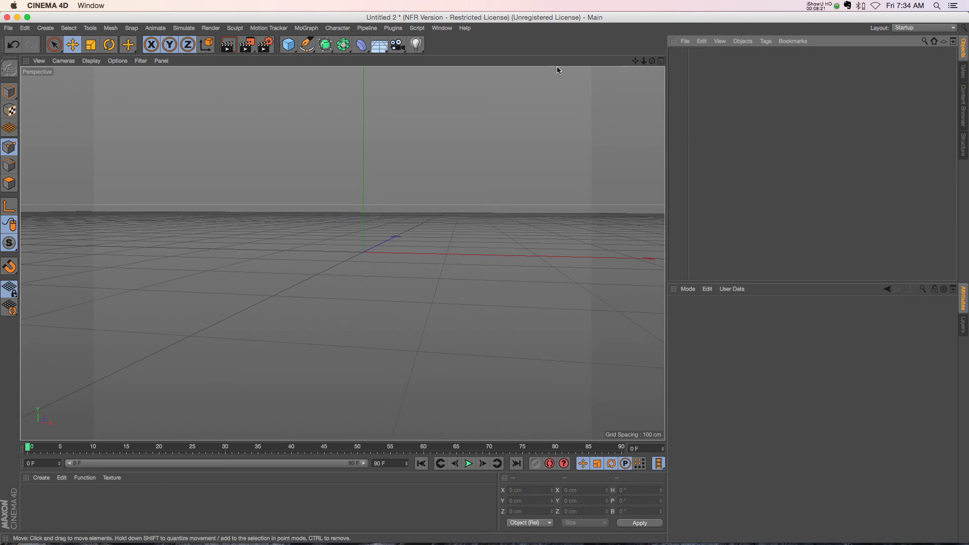
- Bring up the choice of spline tools and spline primitives
{"action": "left_click", "coordinate": [314, 46]}
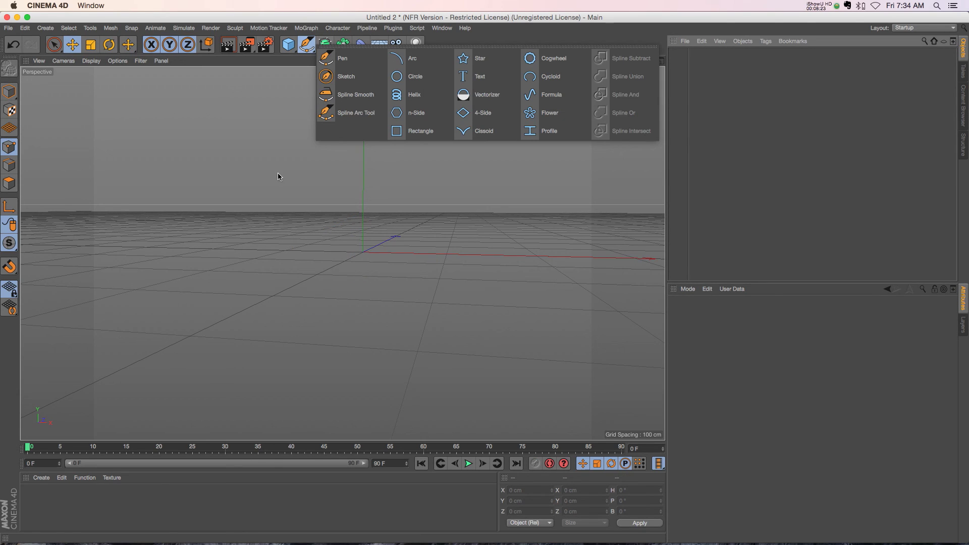